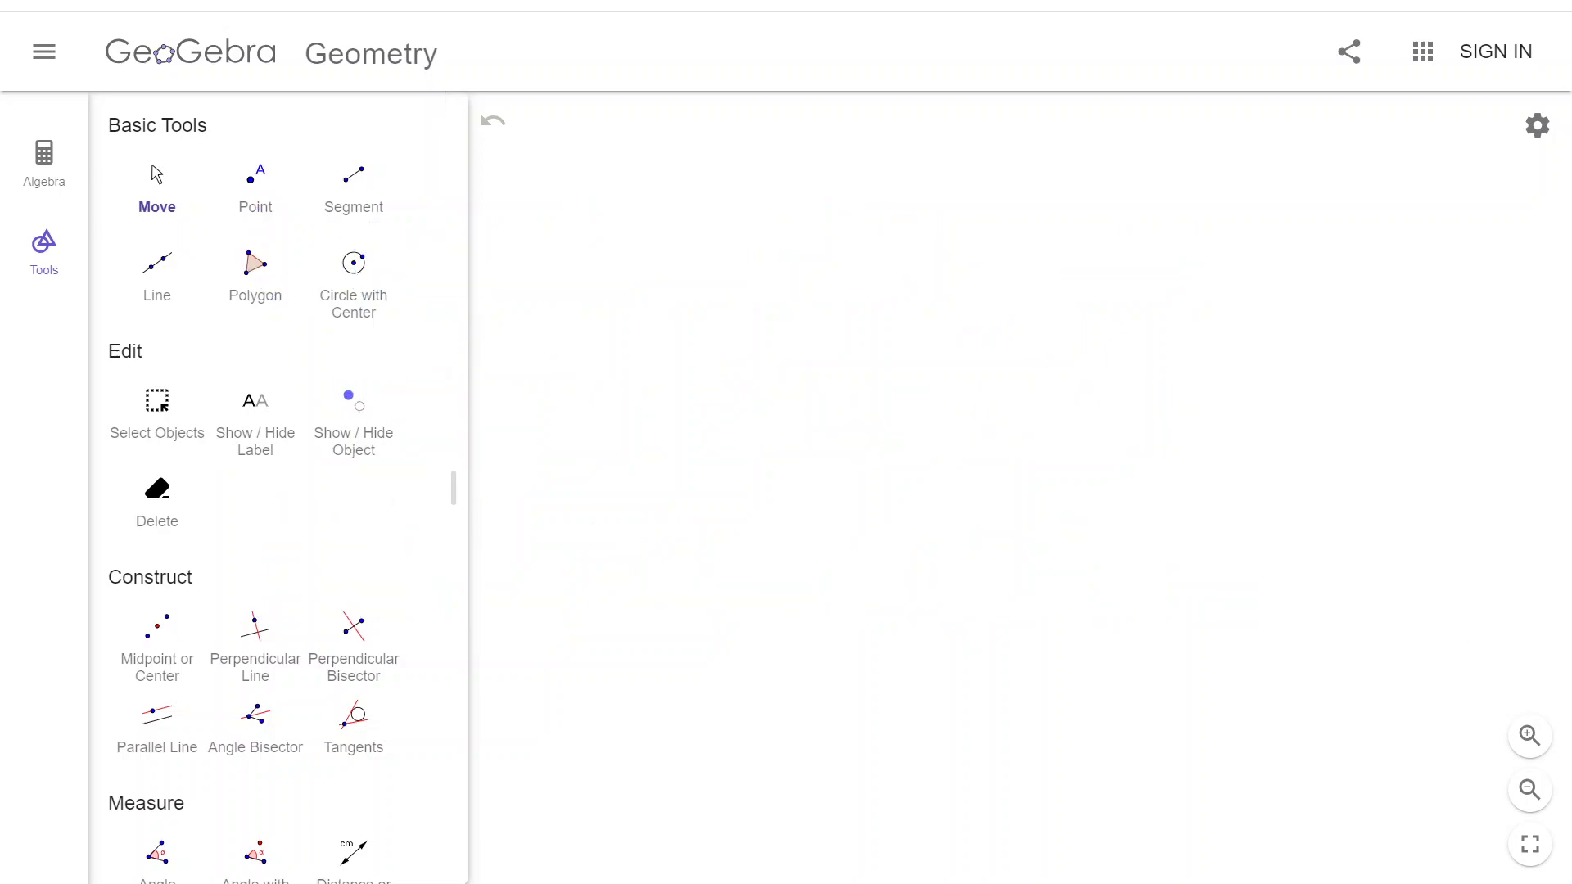
Draw ray AB from a new point A, then a second ray from A through new point C.
scroll(309, 505, down, 9)
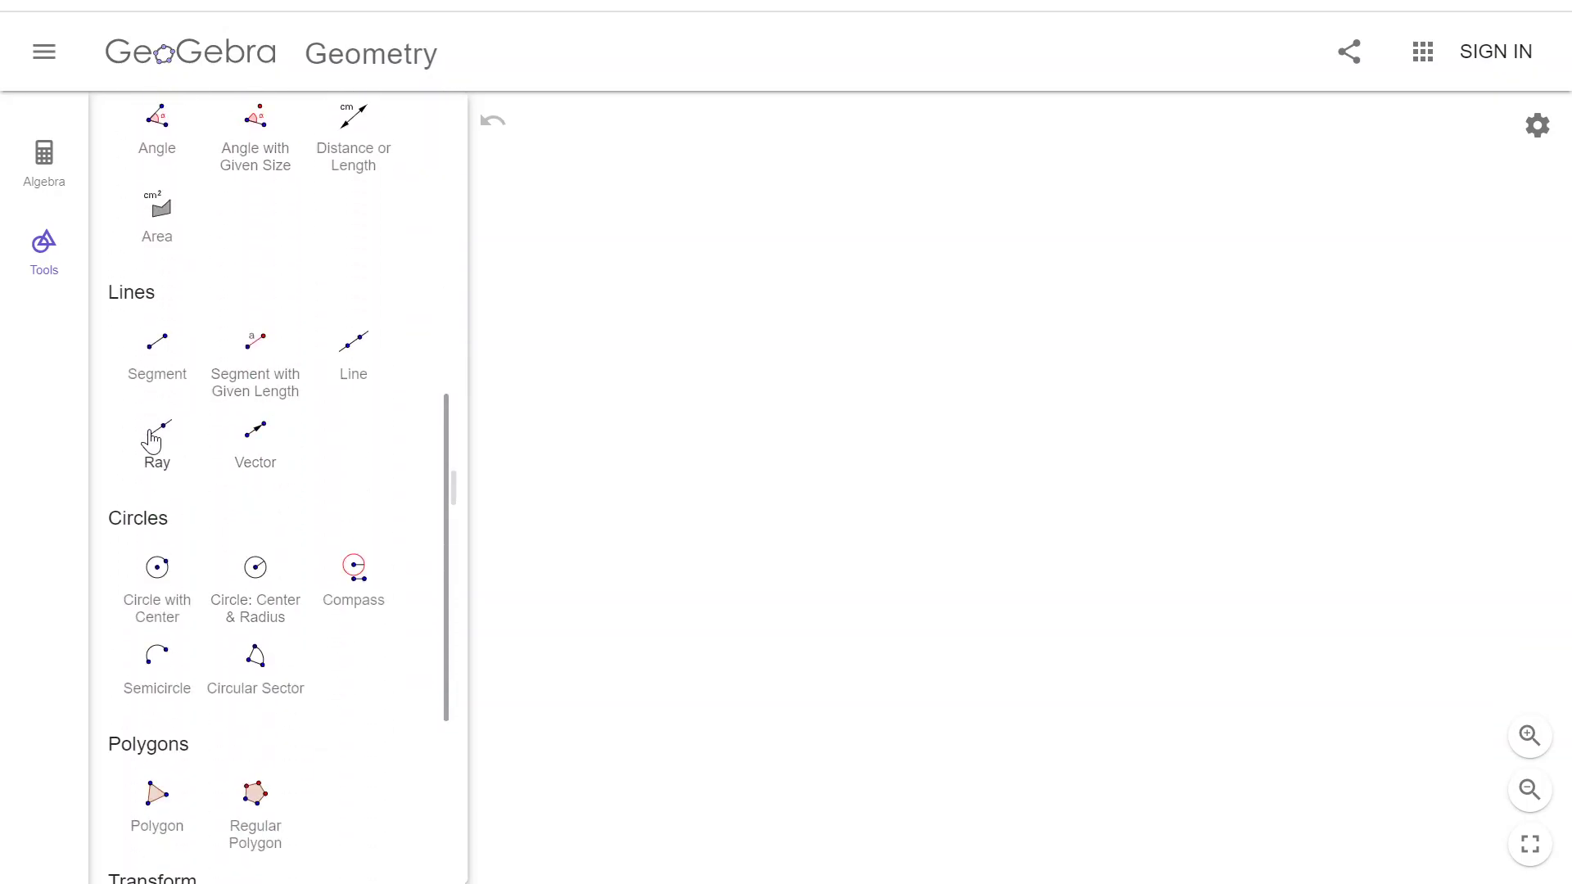
click(154, 437)
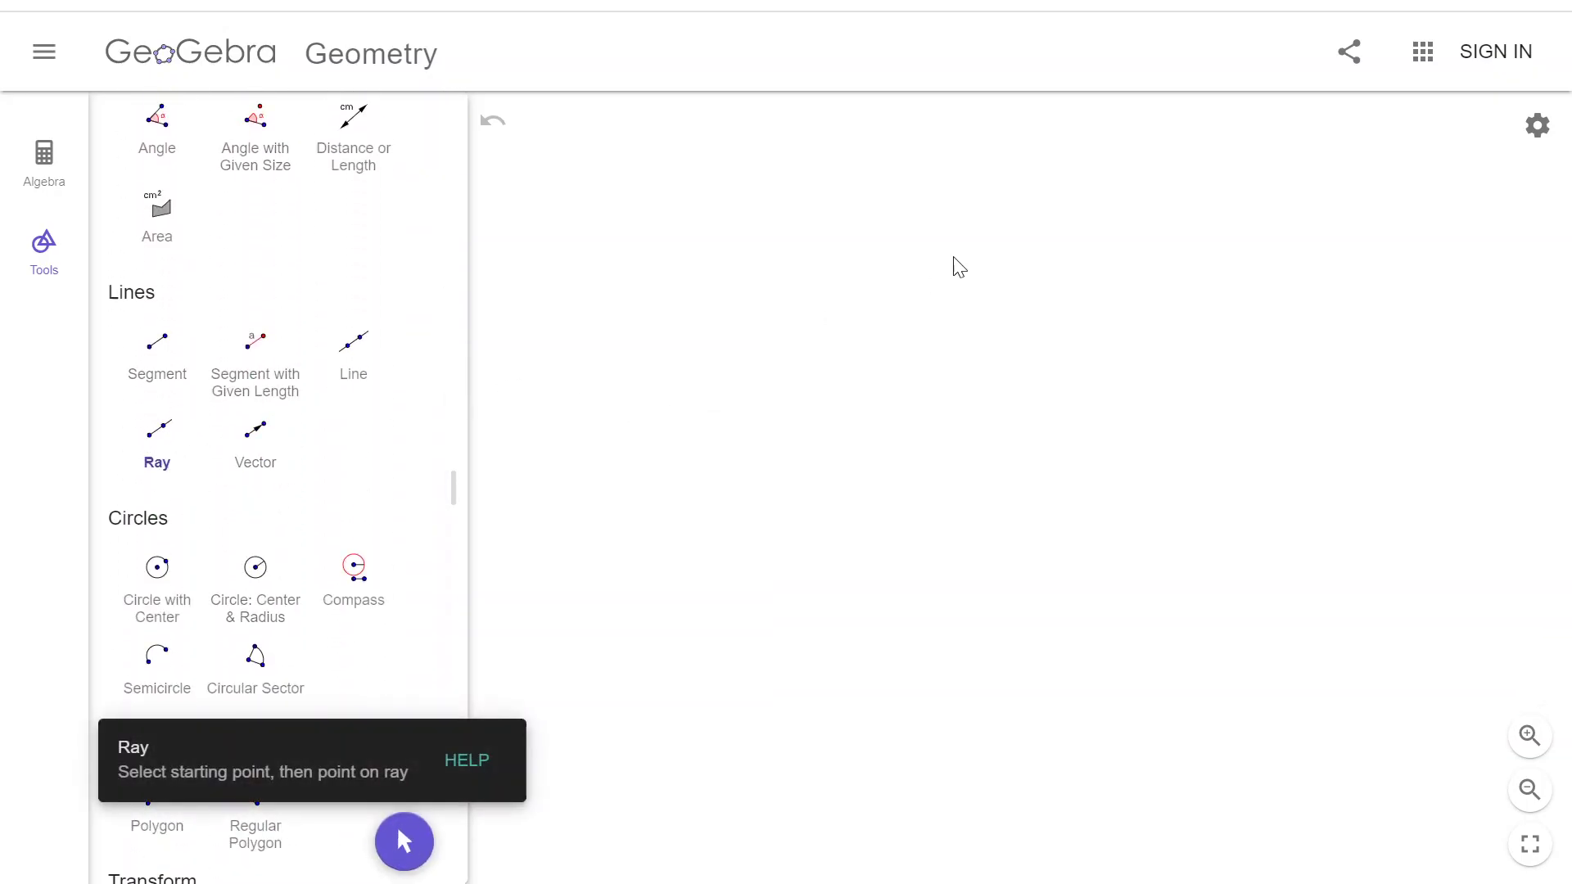
click(655, 252)
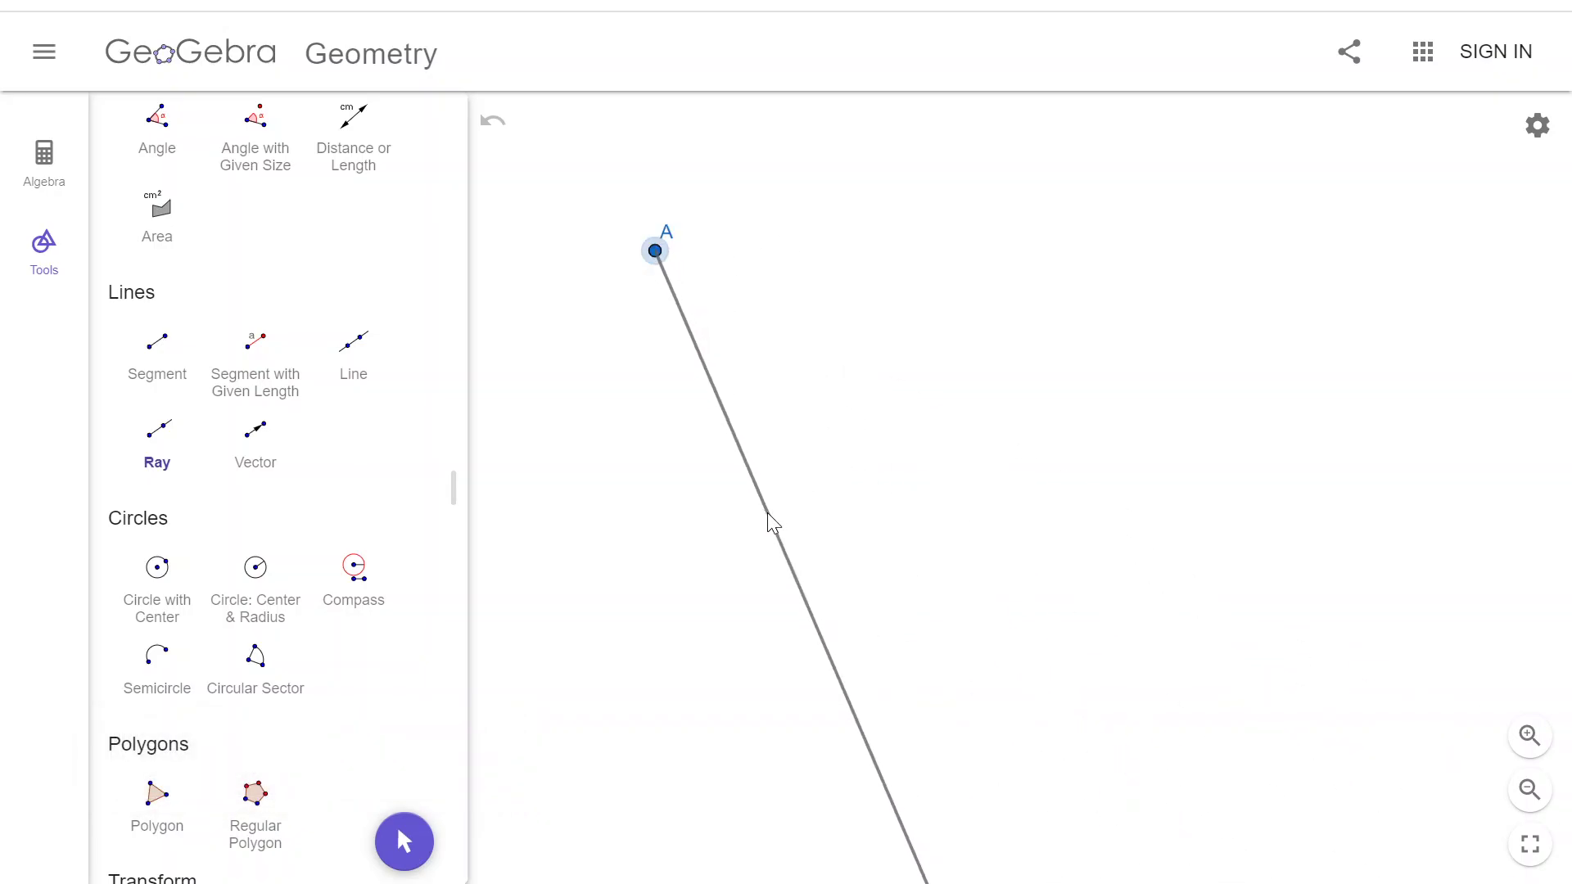
click(763, 511)
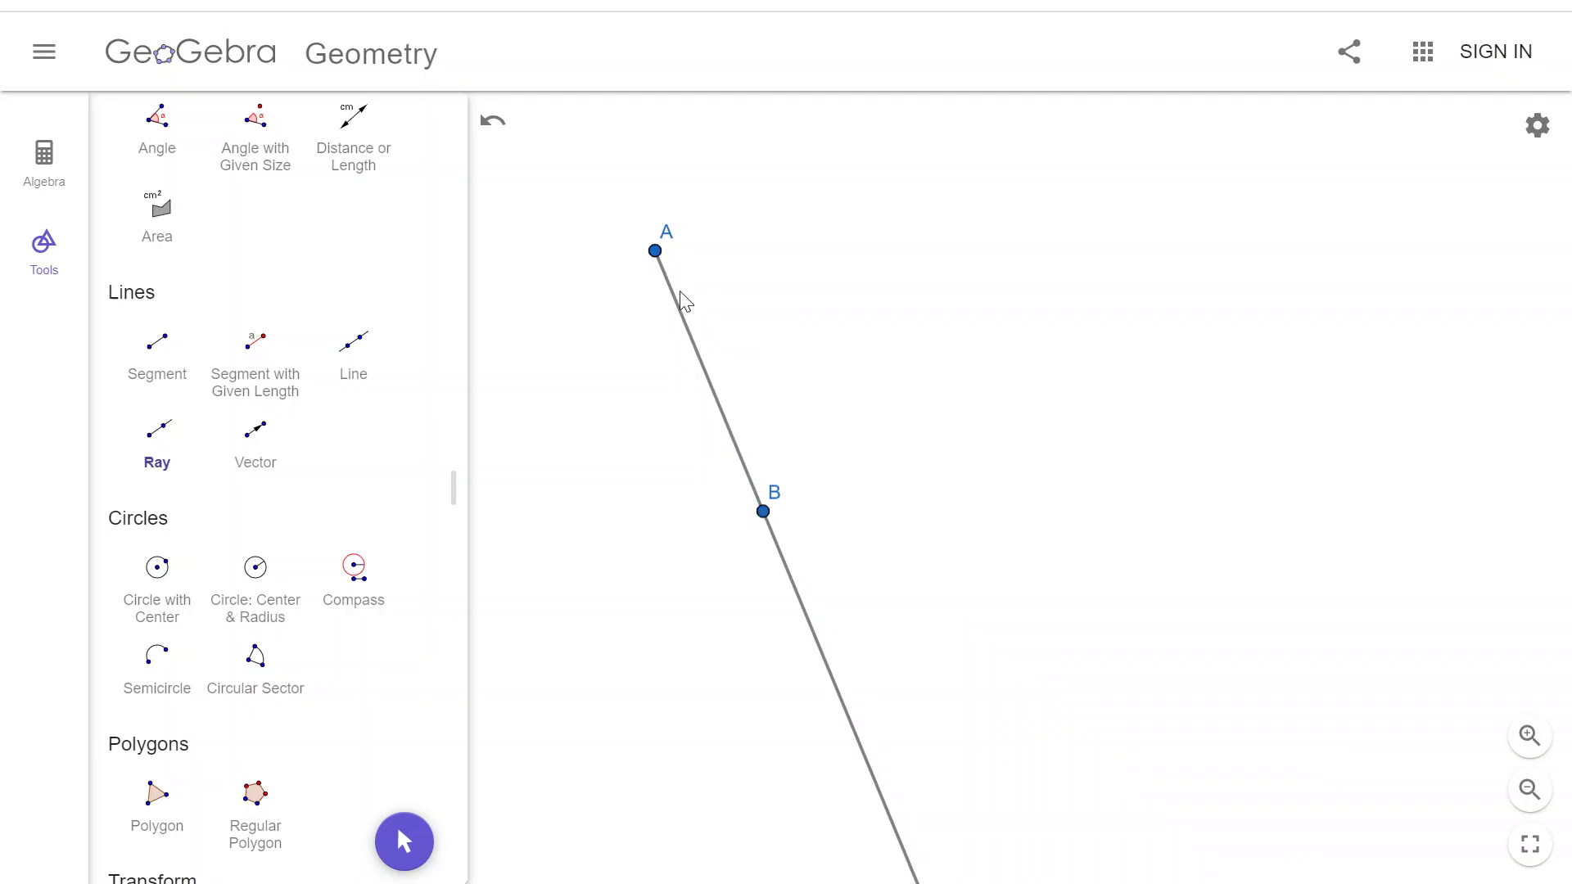
click(655, 250)
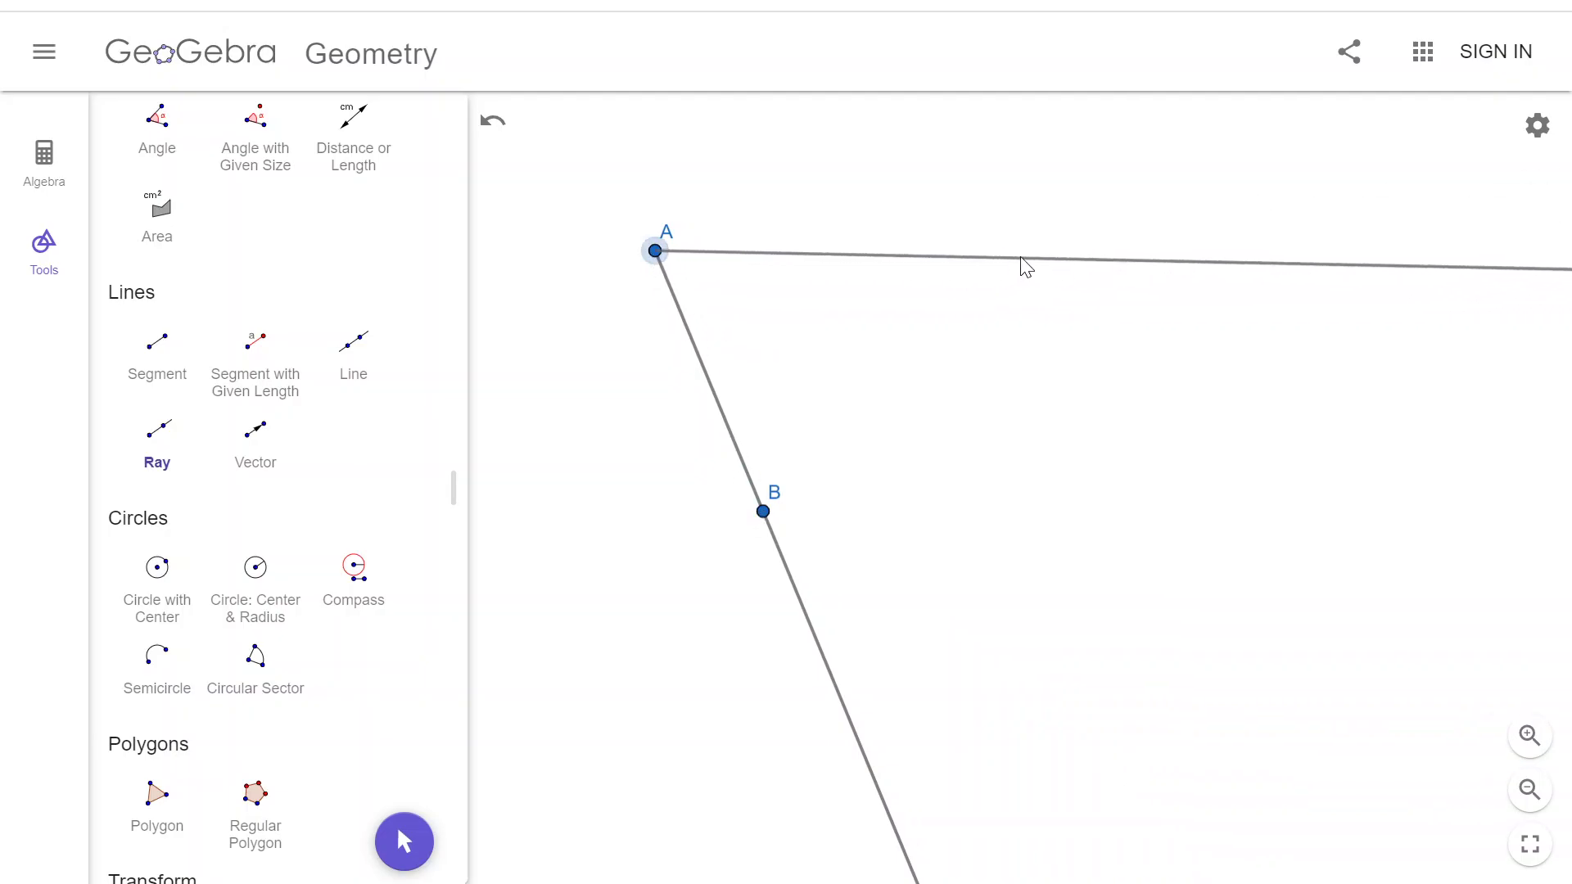
click(1074, 256)
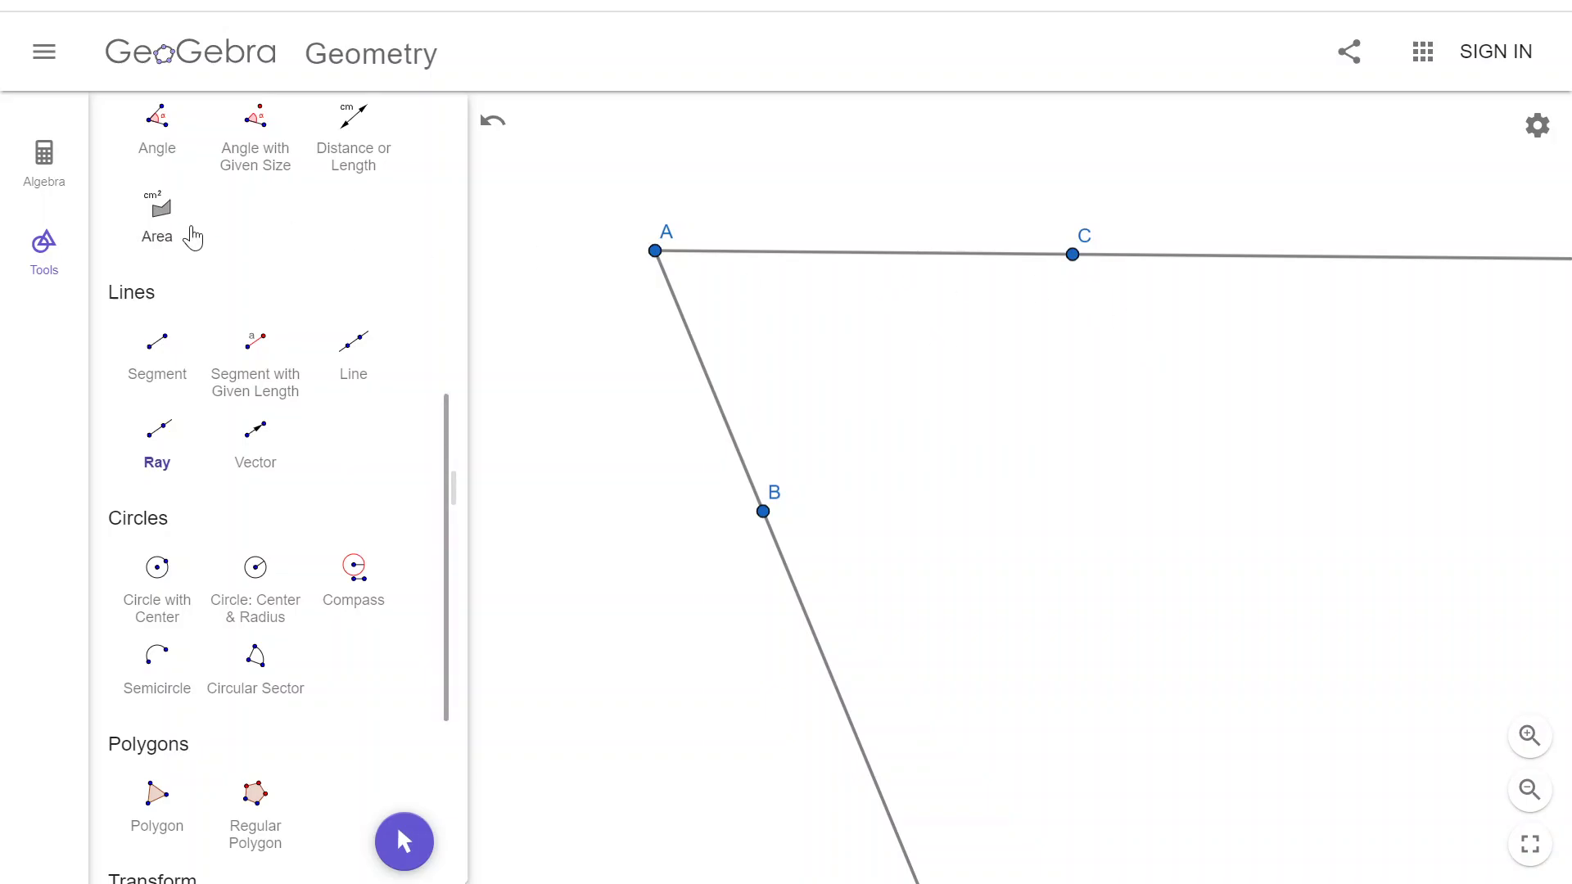
scroll(213, 340, up, 8)
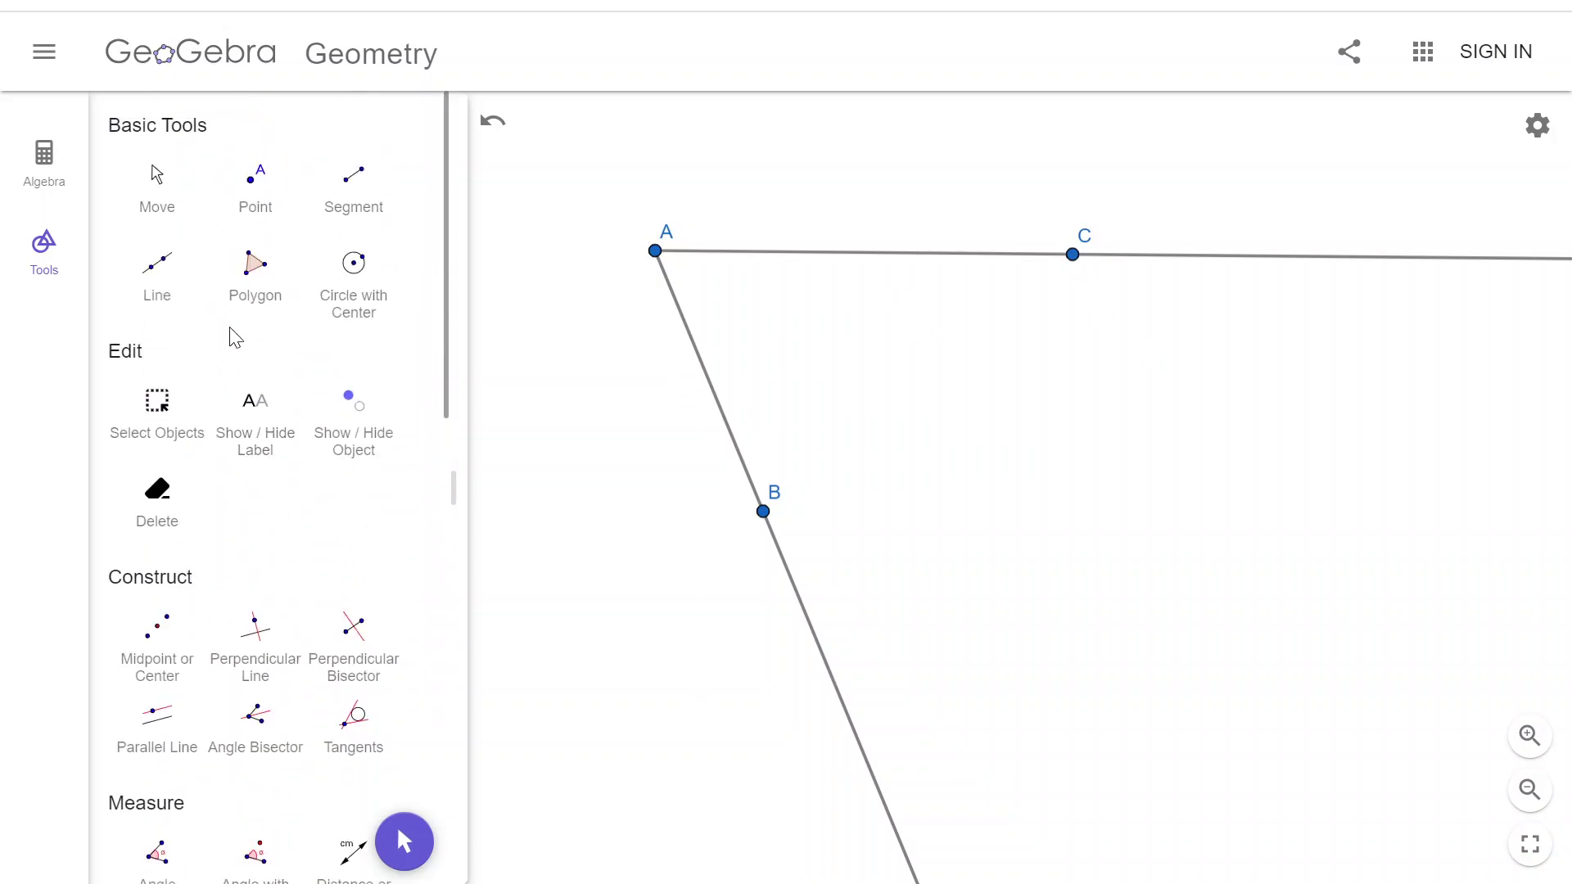
Drag C farther right along its ray and pull B up toward A.
click(159, 196)
drag(1073, 261, 1273, 274)
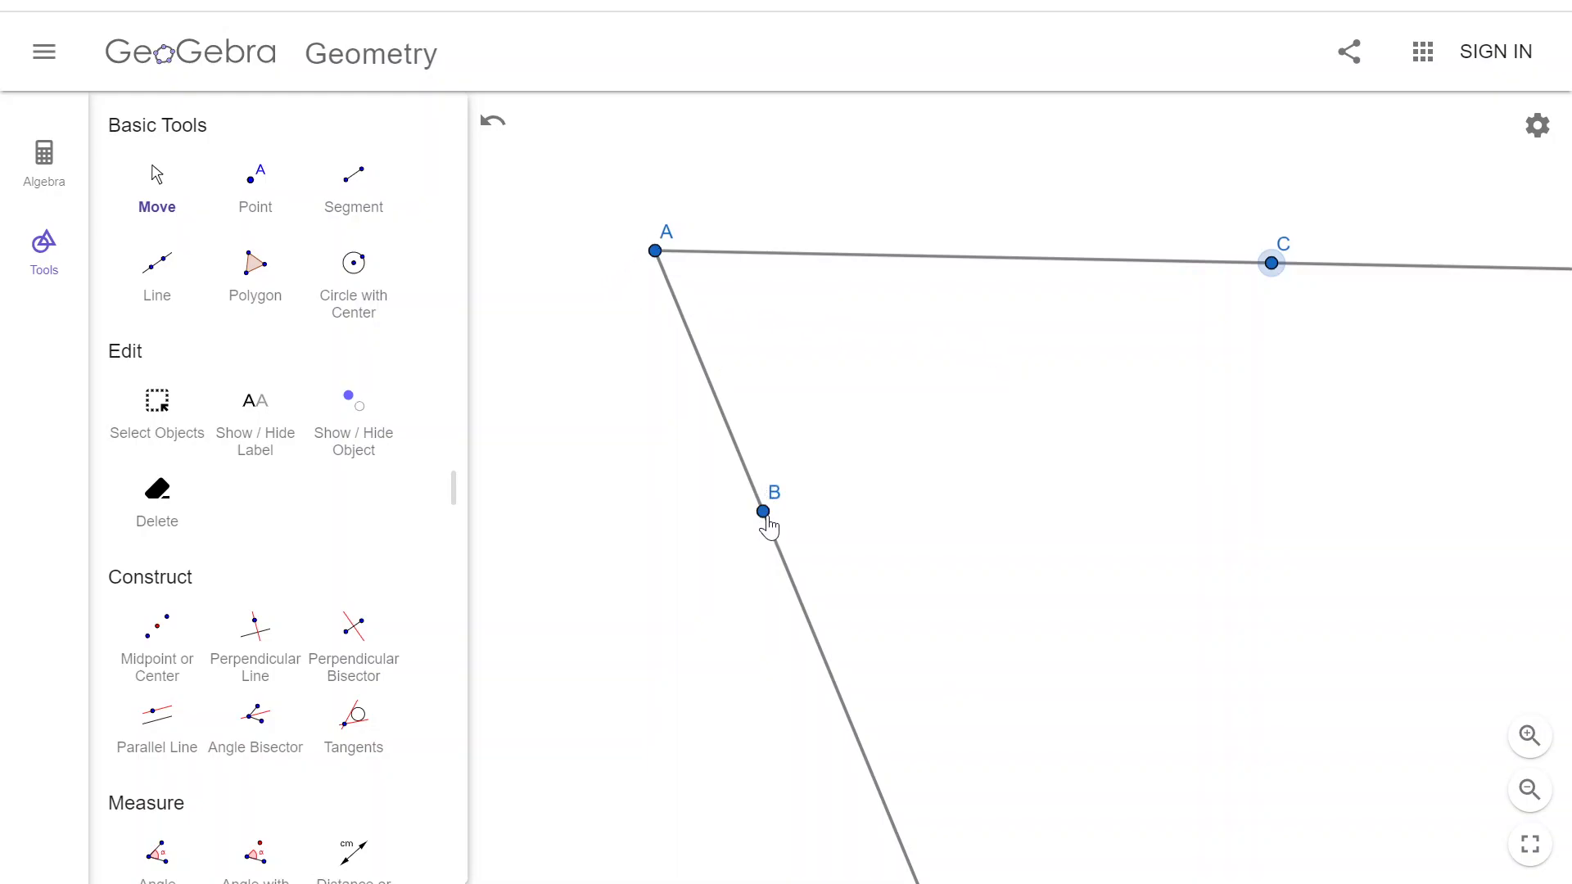
drag(763, 510, 756, 459)
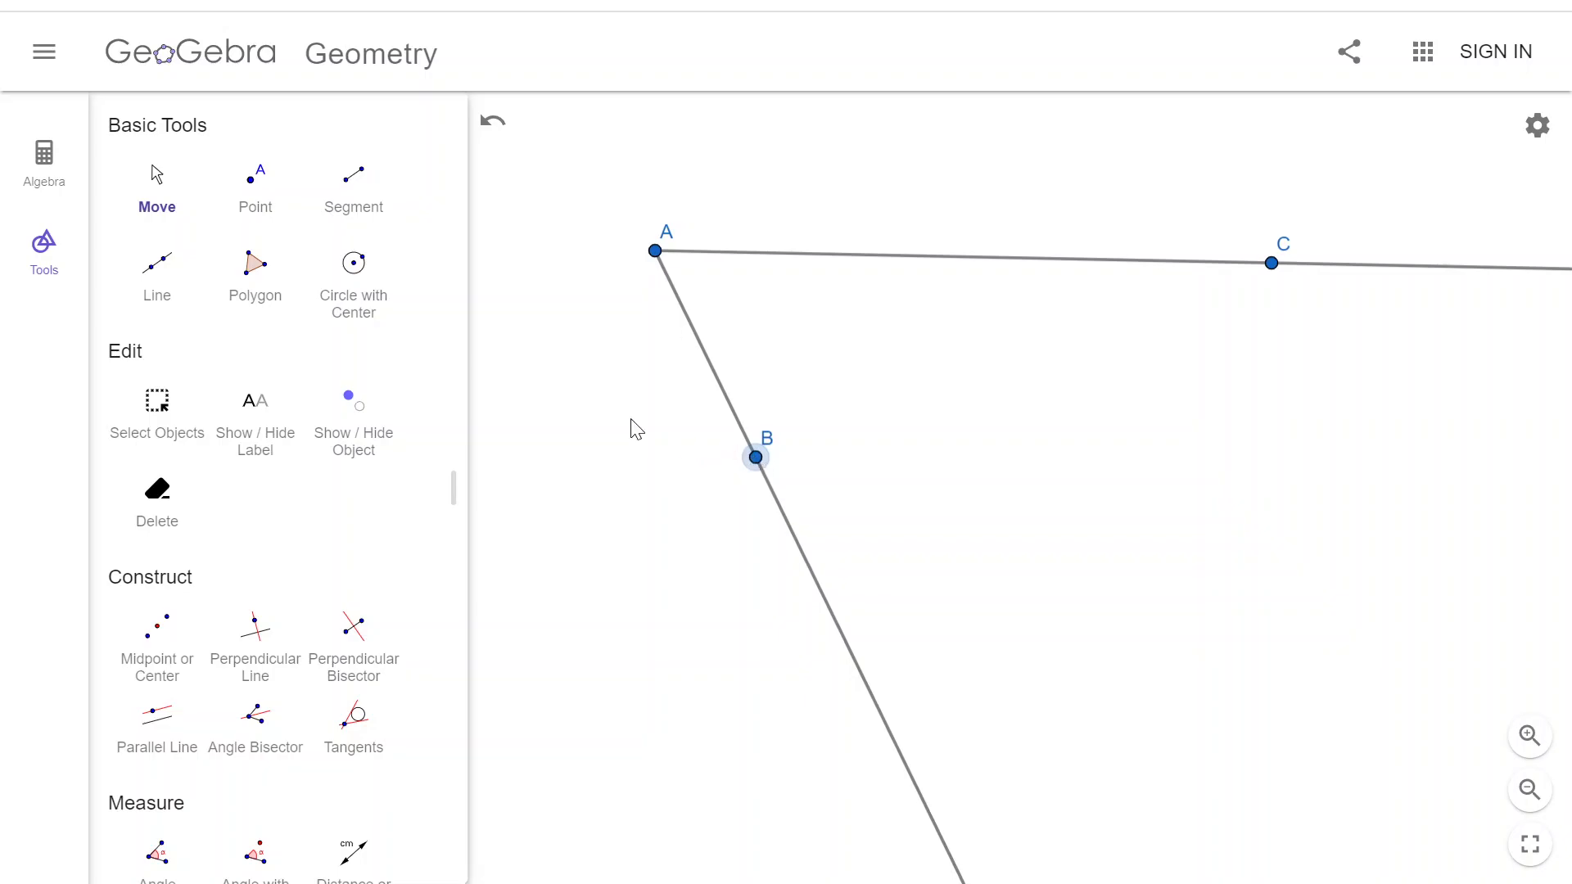
scroll(284, 474, down, 7)
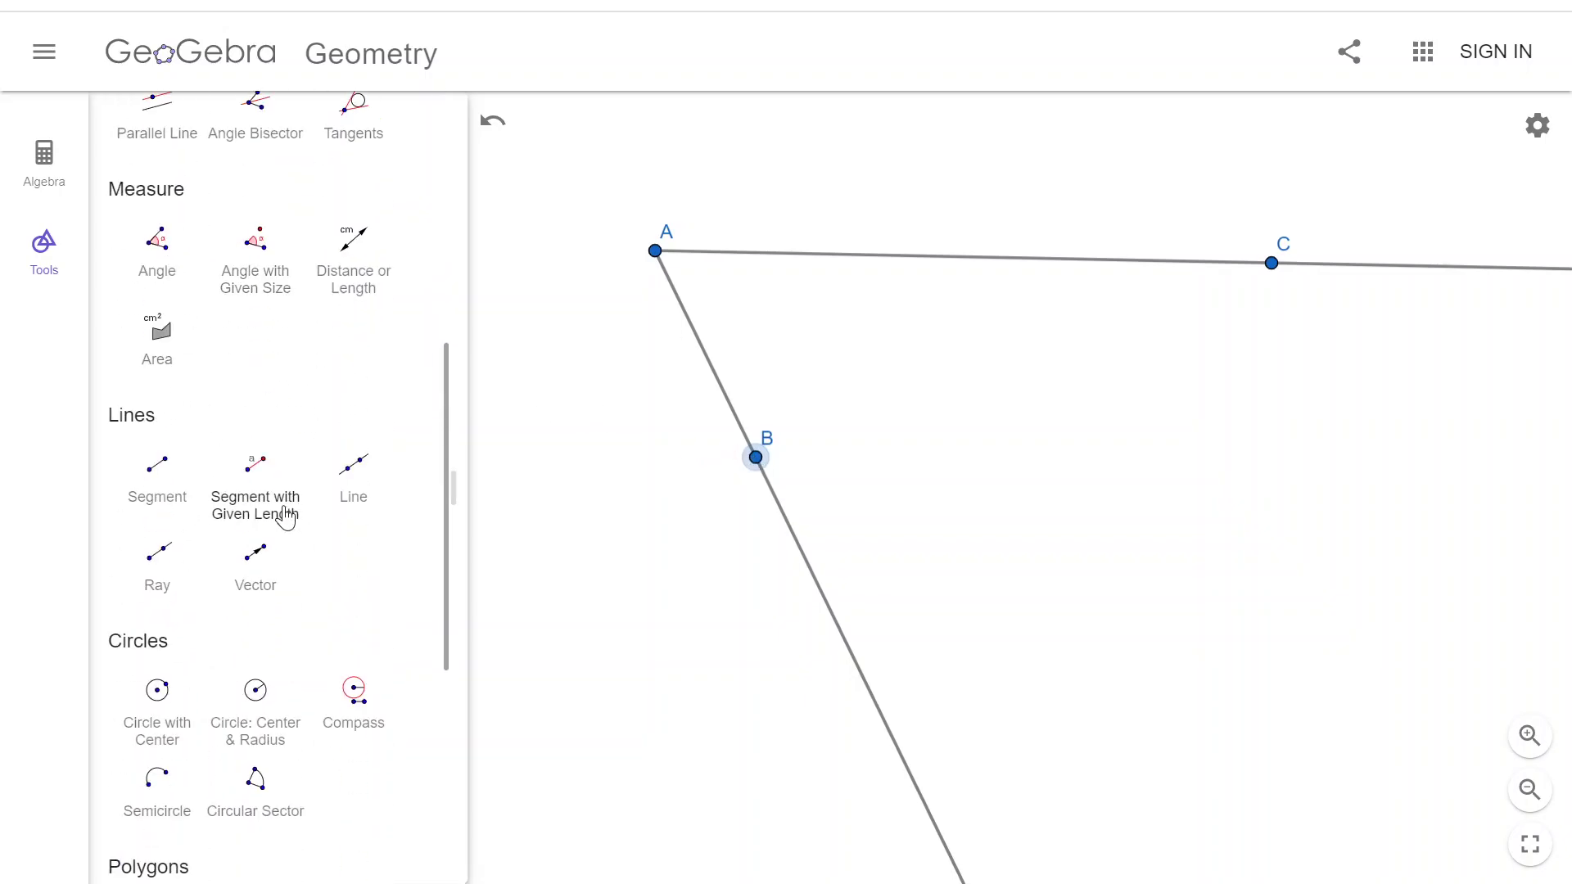
scroll(341, 537, down, 3)
Construct a compass circle centred at A, passing through B.
click(362, 457)
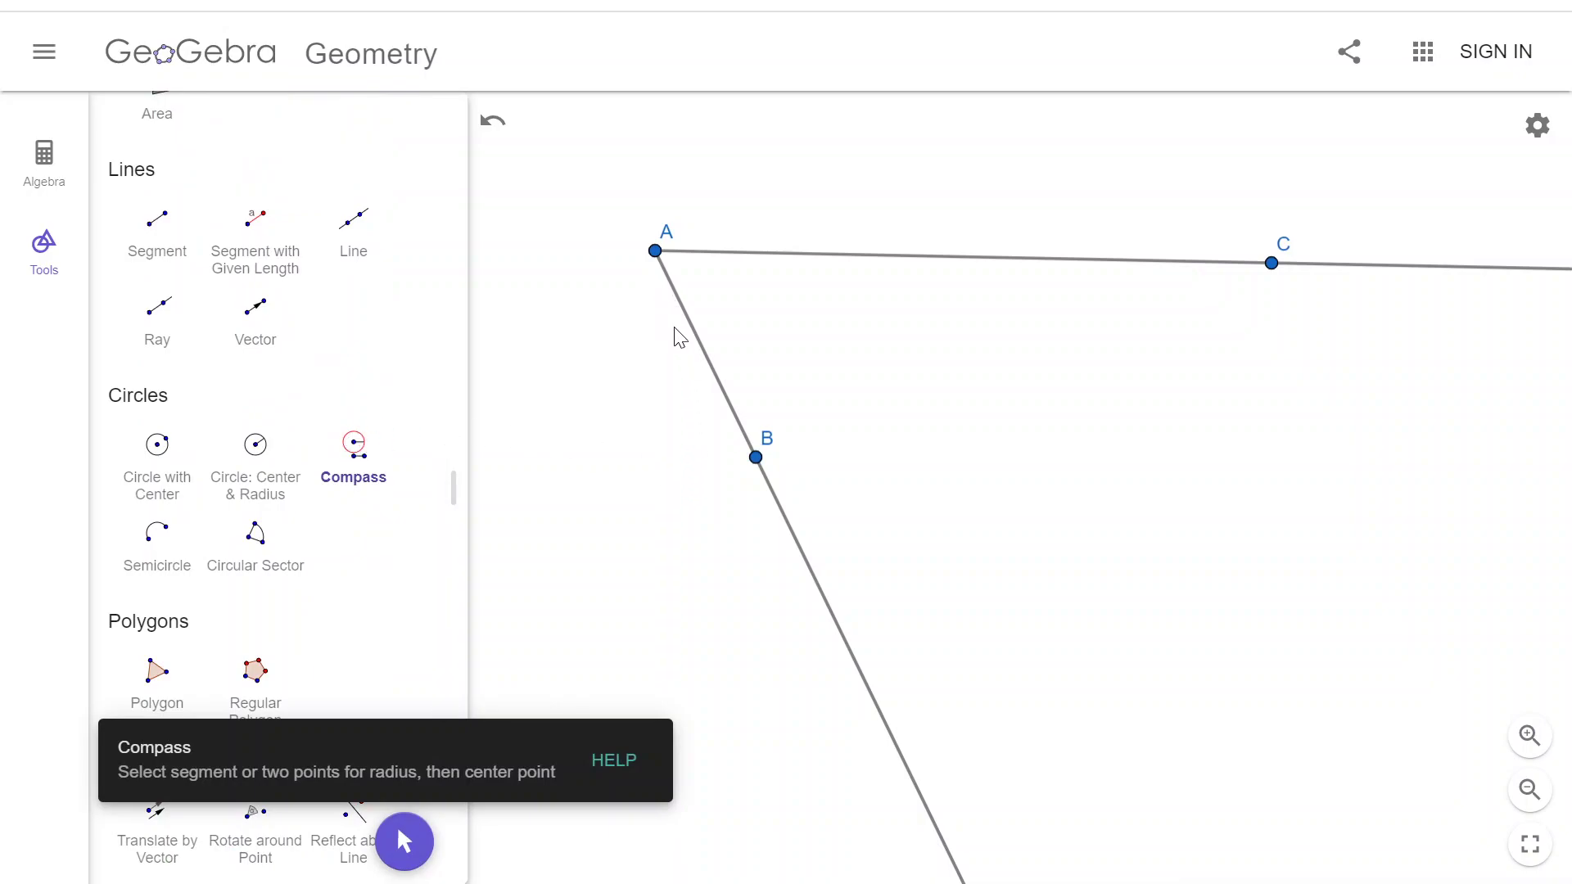
click(754, 460)
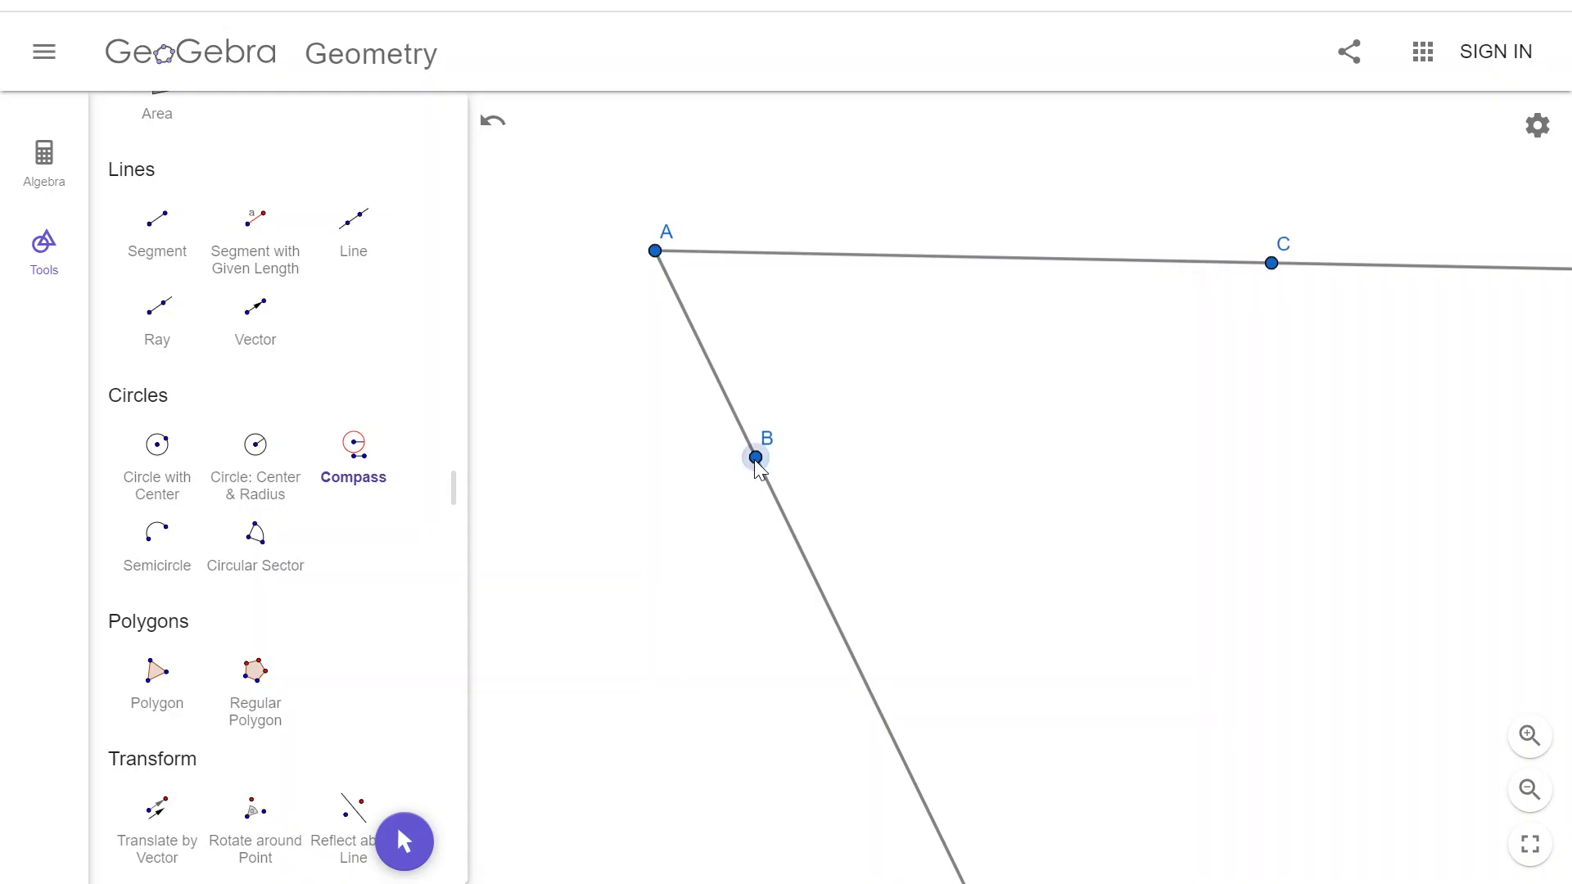
click(660, 255)
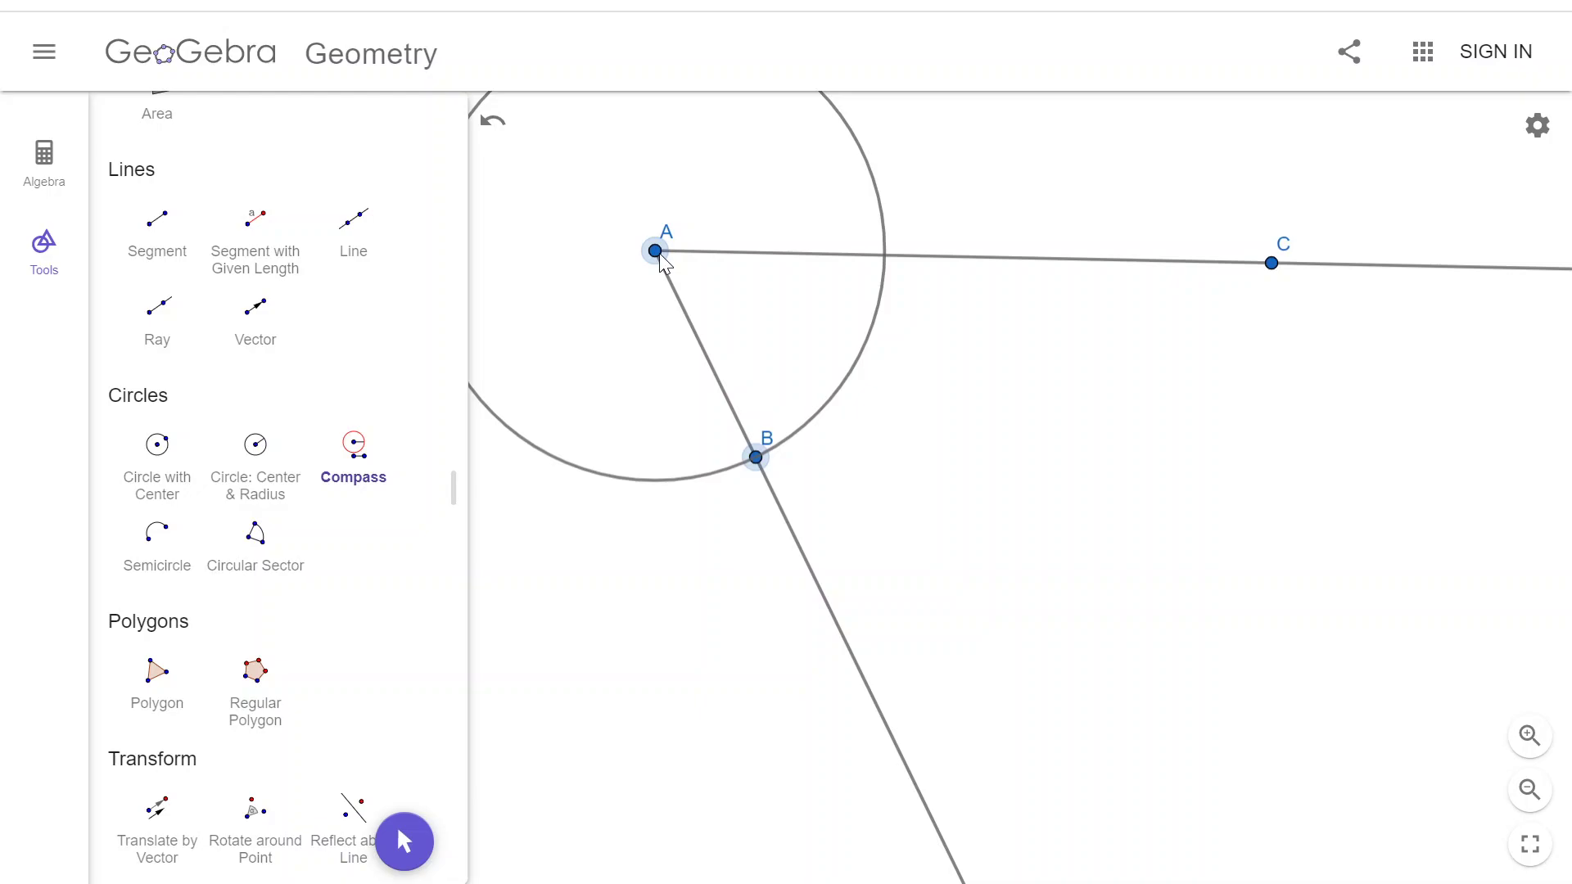
click(660, 256)
Place point D where the circle around A intersects ray AC.
scroll(197, 270, up, 9)
scroll(194, 288, up, 2)
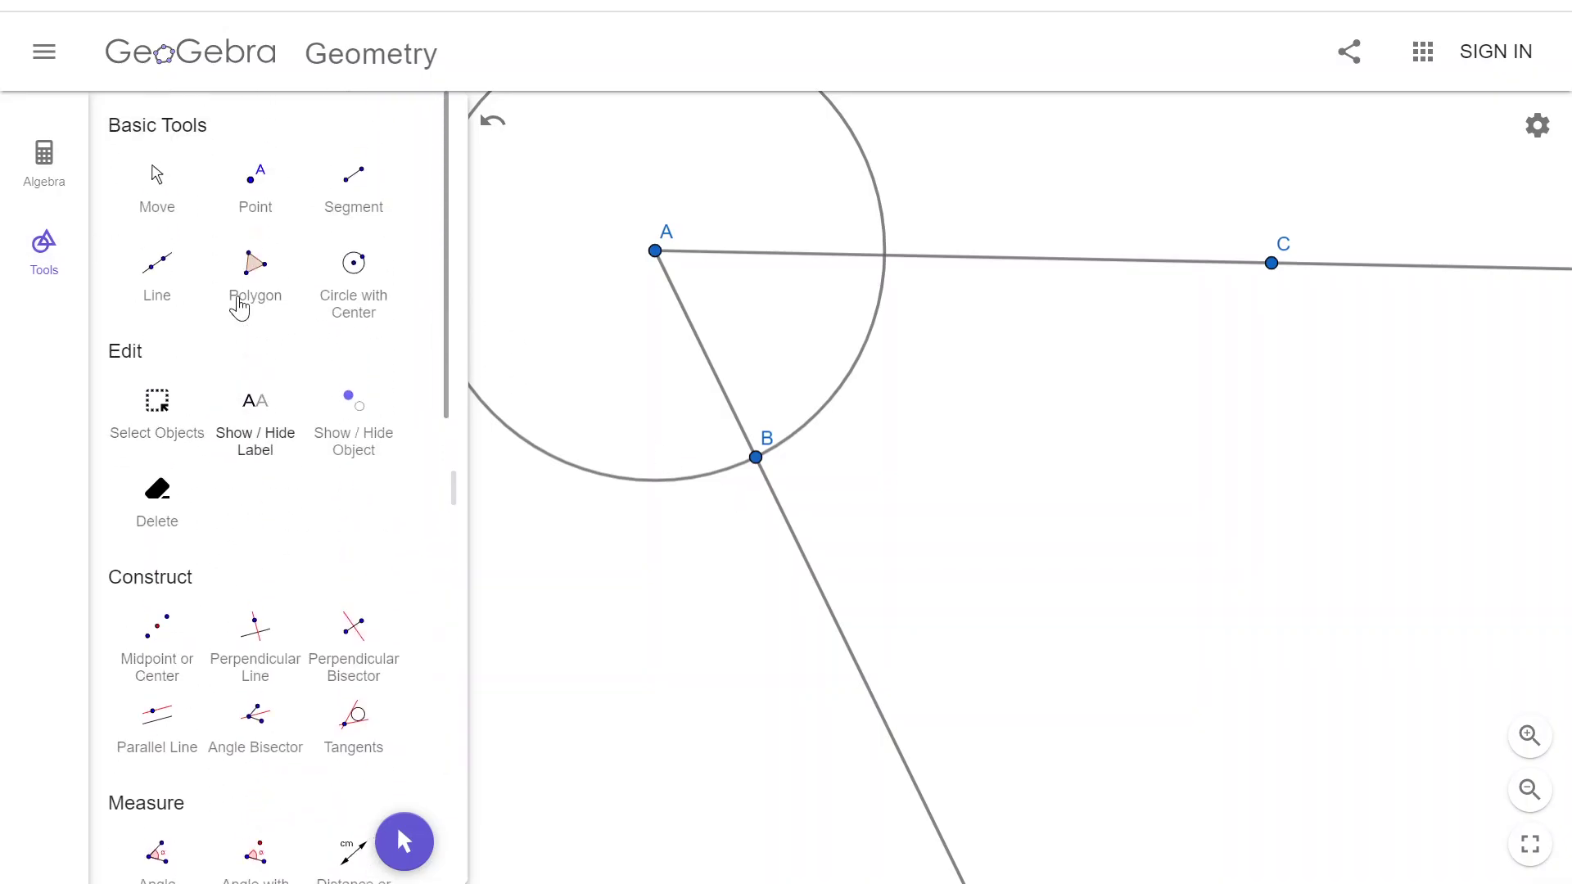
click(249, 188)
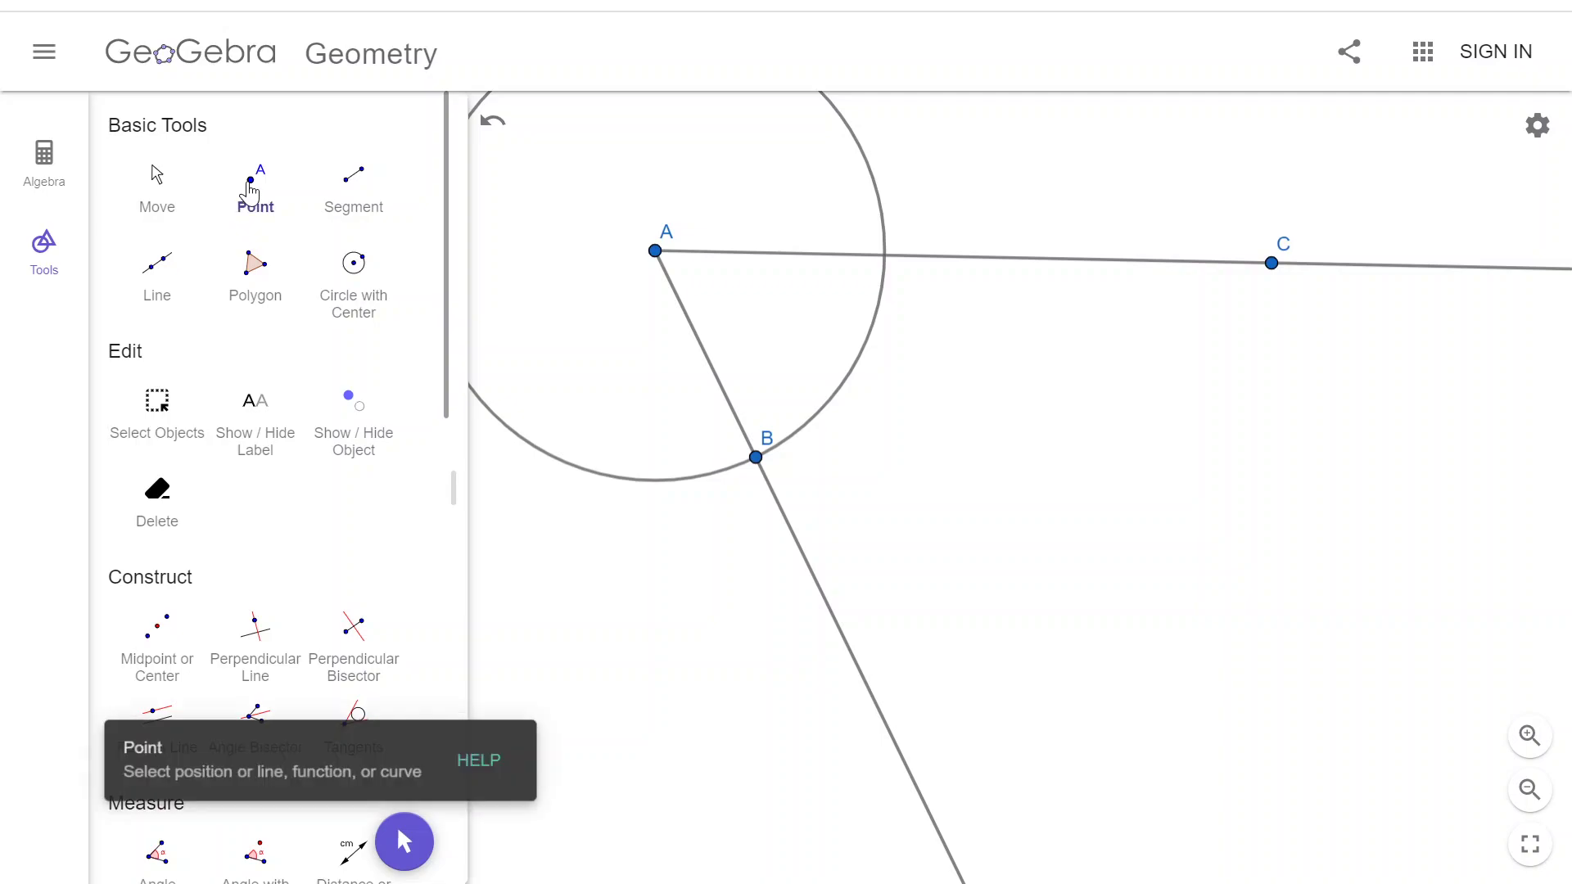
click(884, 254)
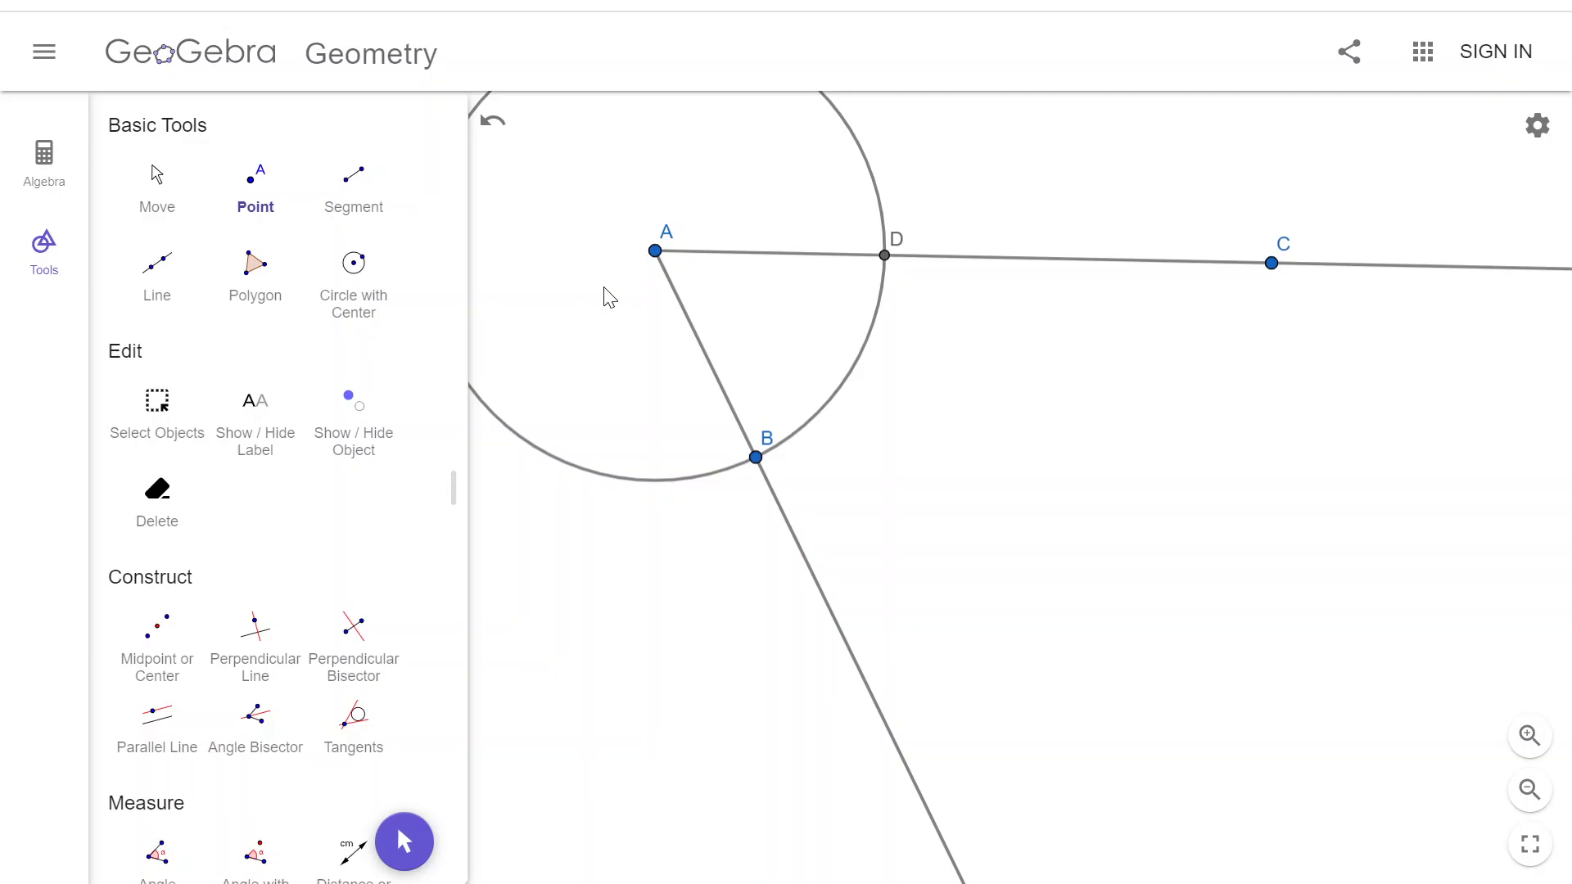
Construct compass circles with radius AB, one centred on B and one centred on D.
scroll(253, 473, down, 5)
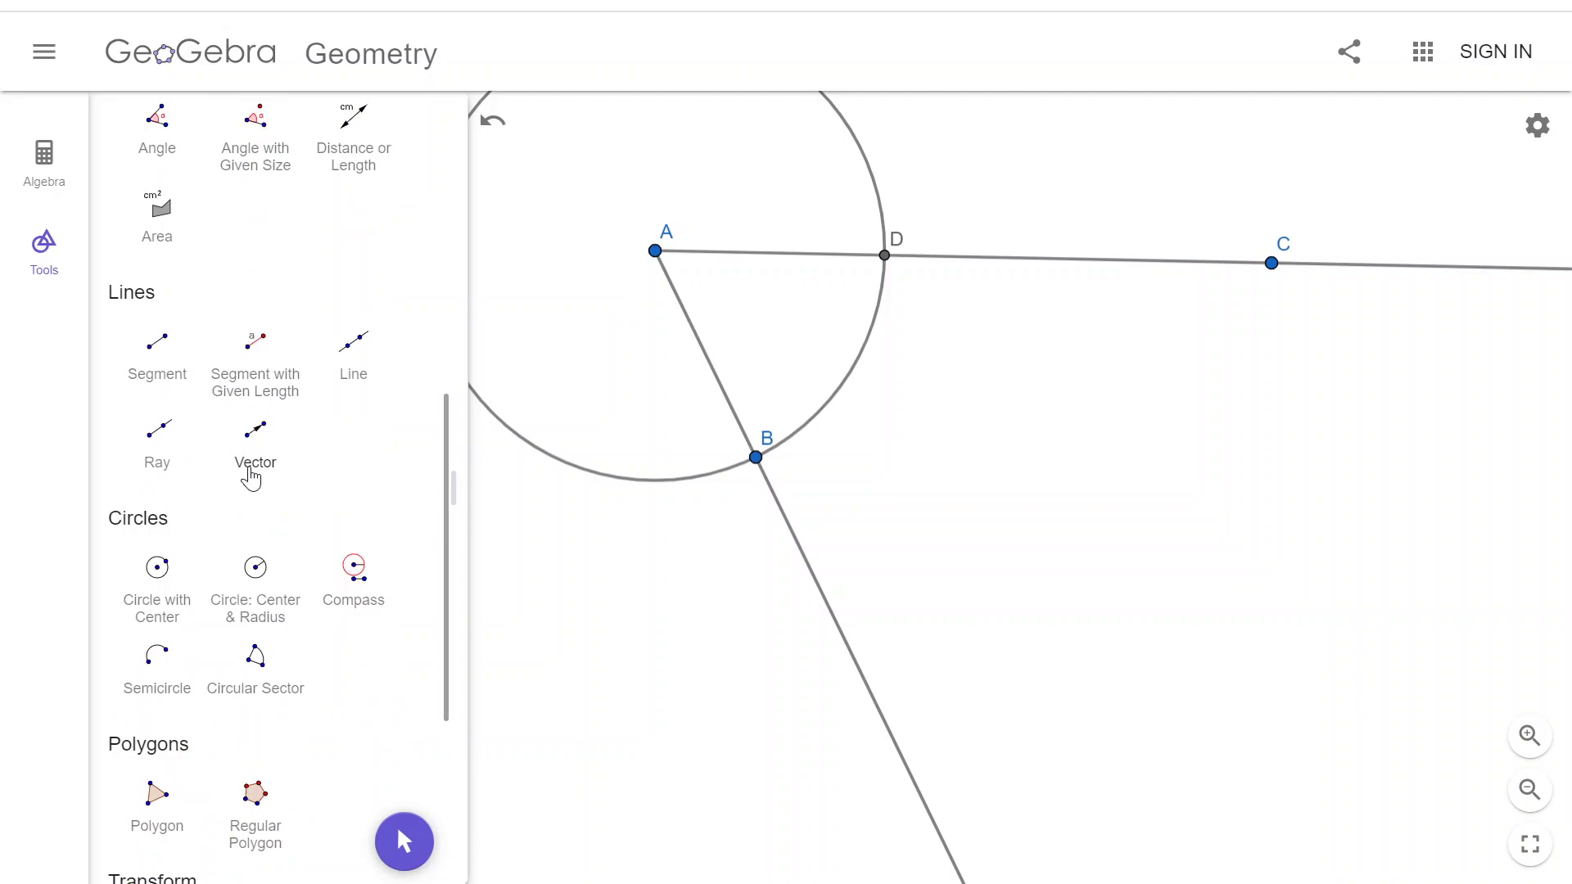
click(356, 578)
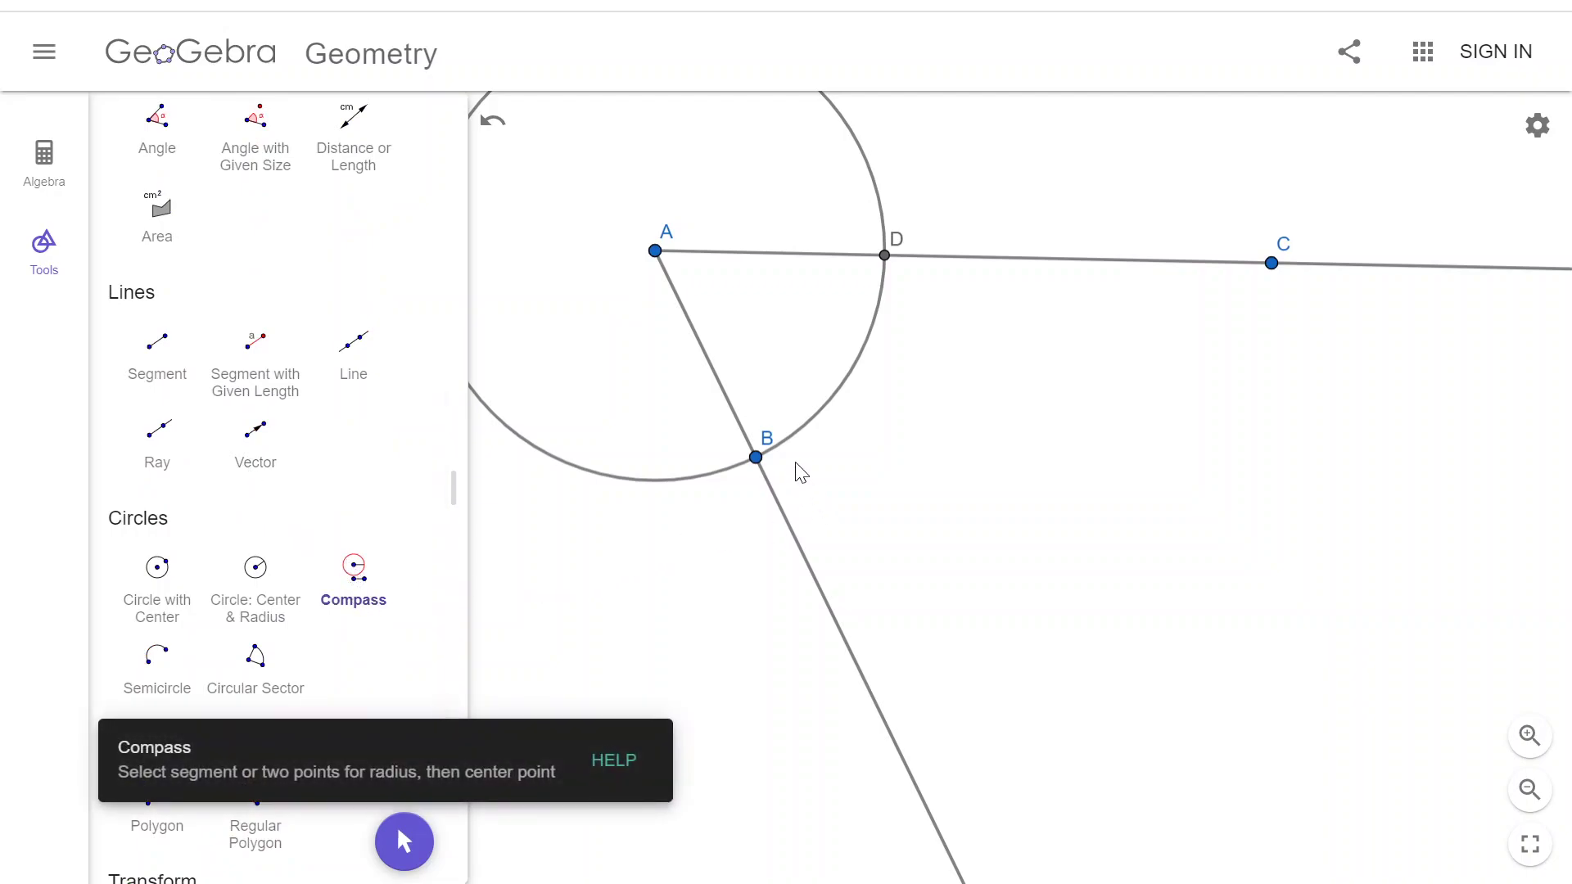
click(755, 458)
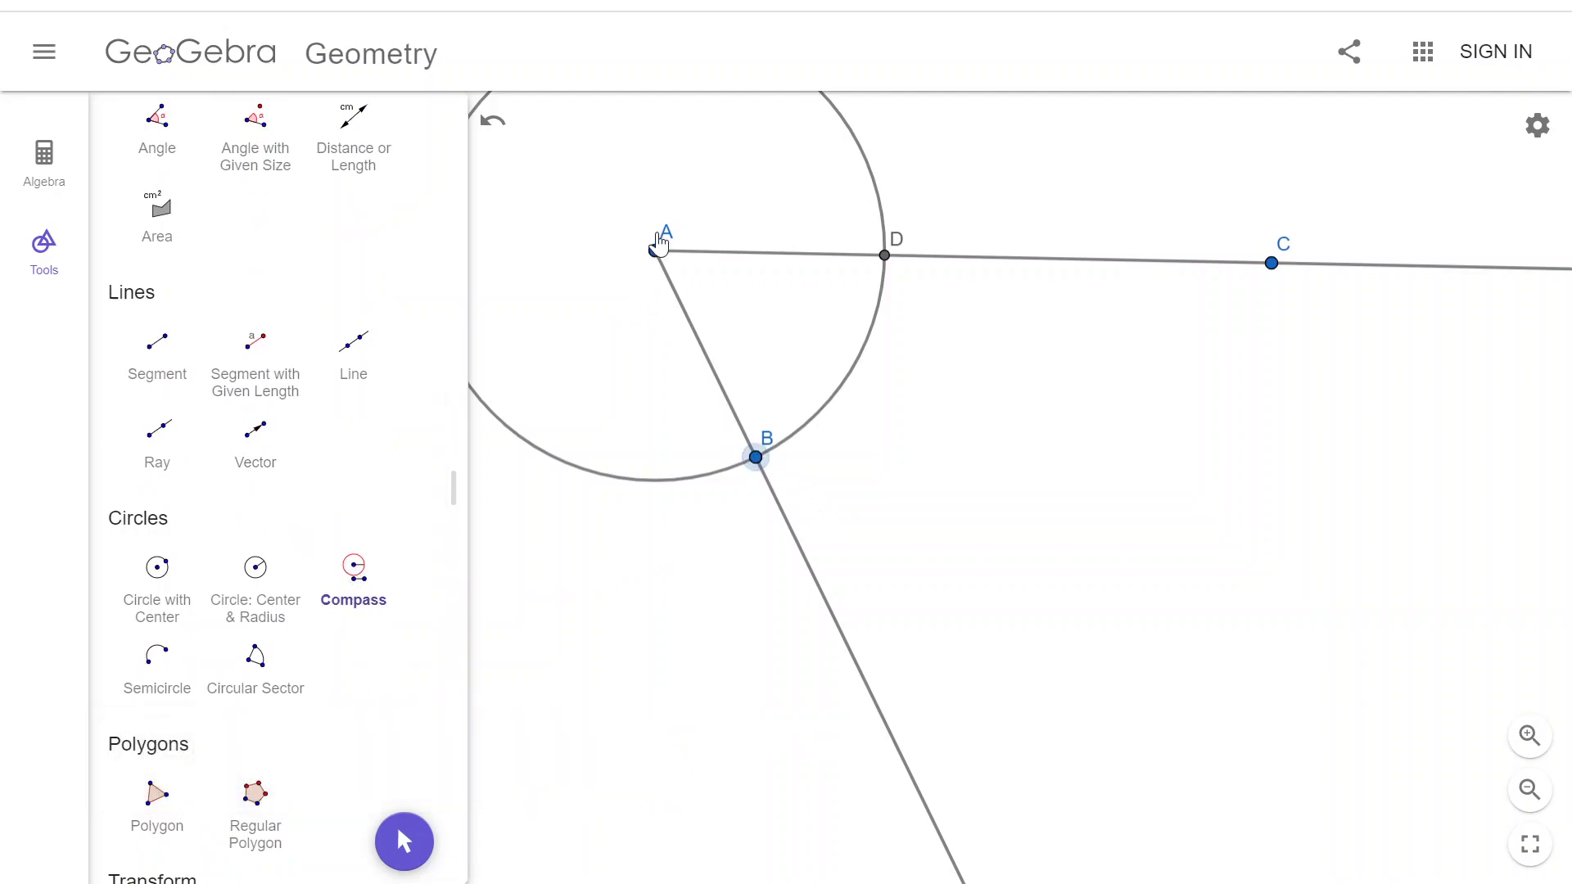
click(655, 251)
click(755, 458)
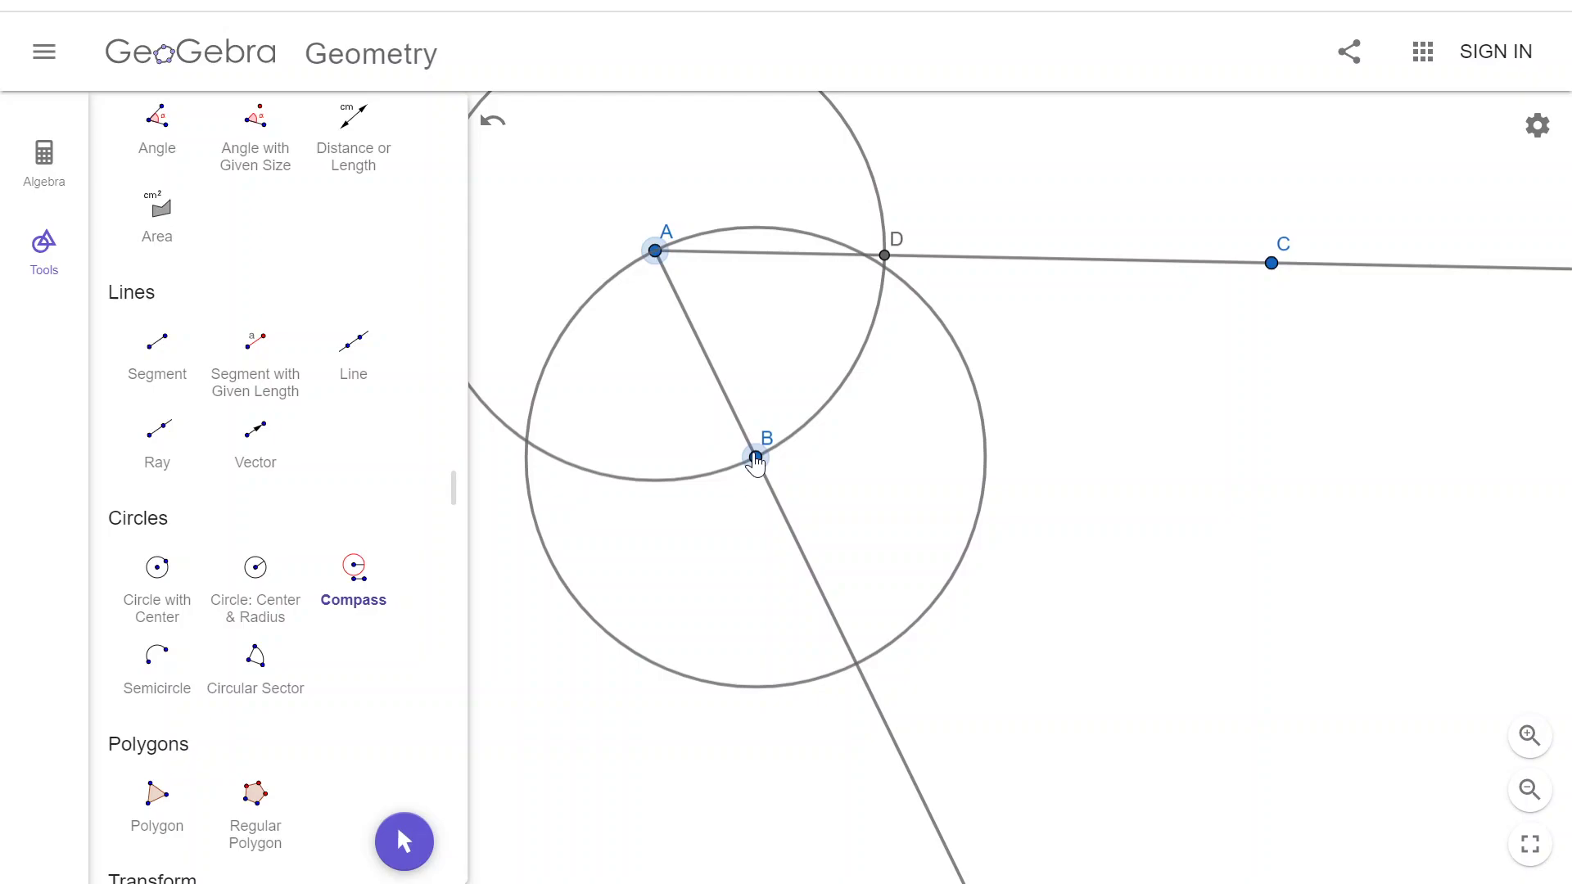
click(656, 252)
click(756, 458)
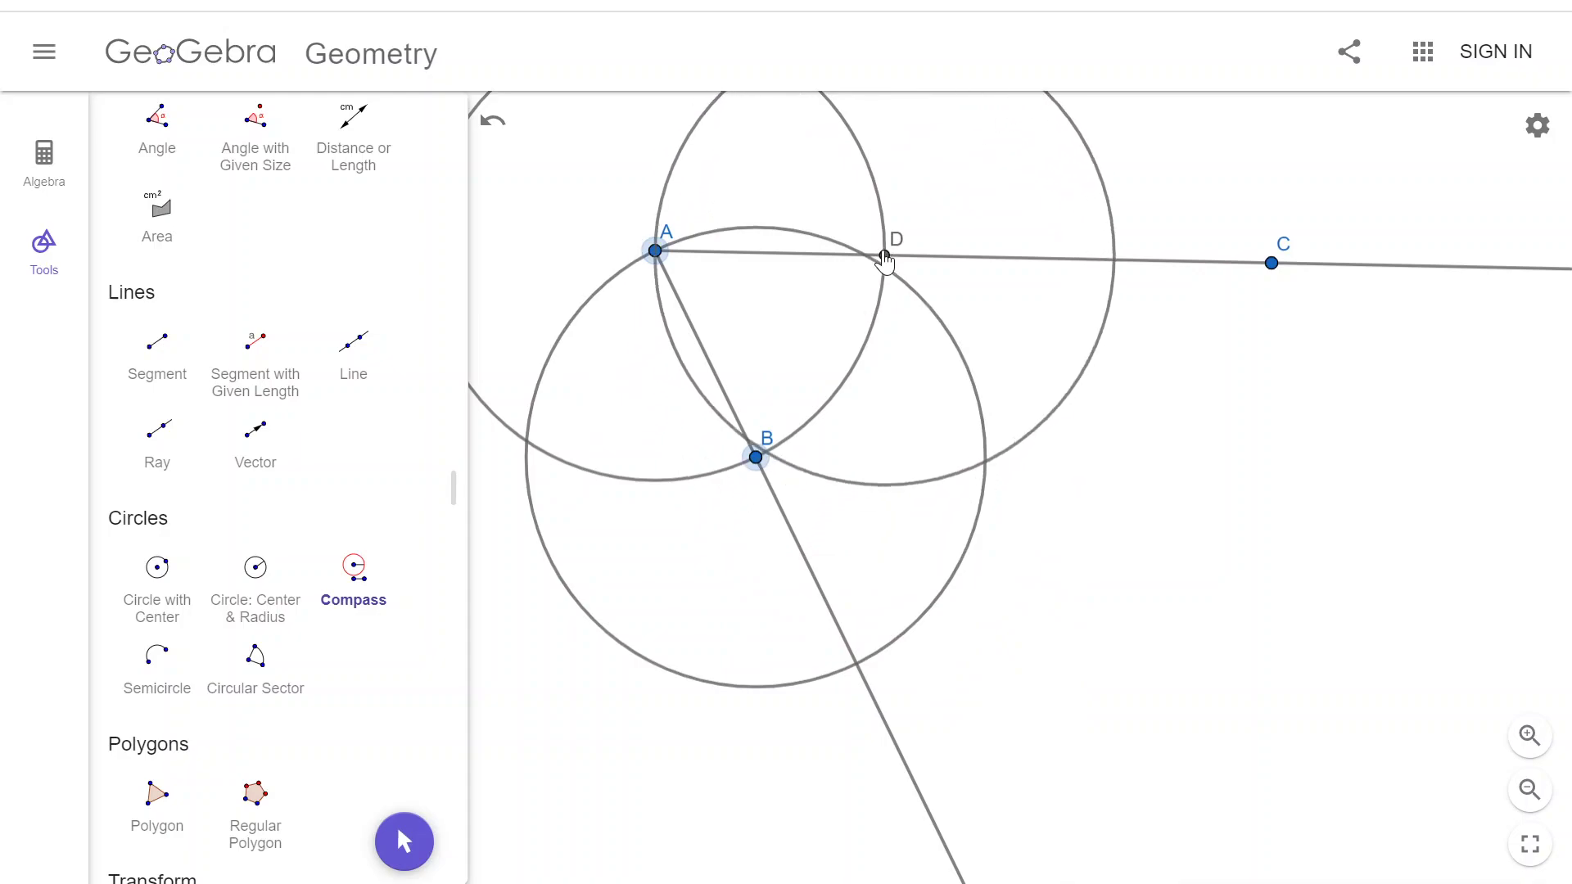
click(885, 257)
Place point E at the intersection of the B and D circles, opposite A.
scroll(272, 332, up, 8)
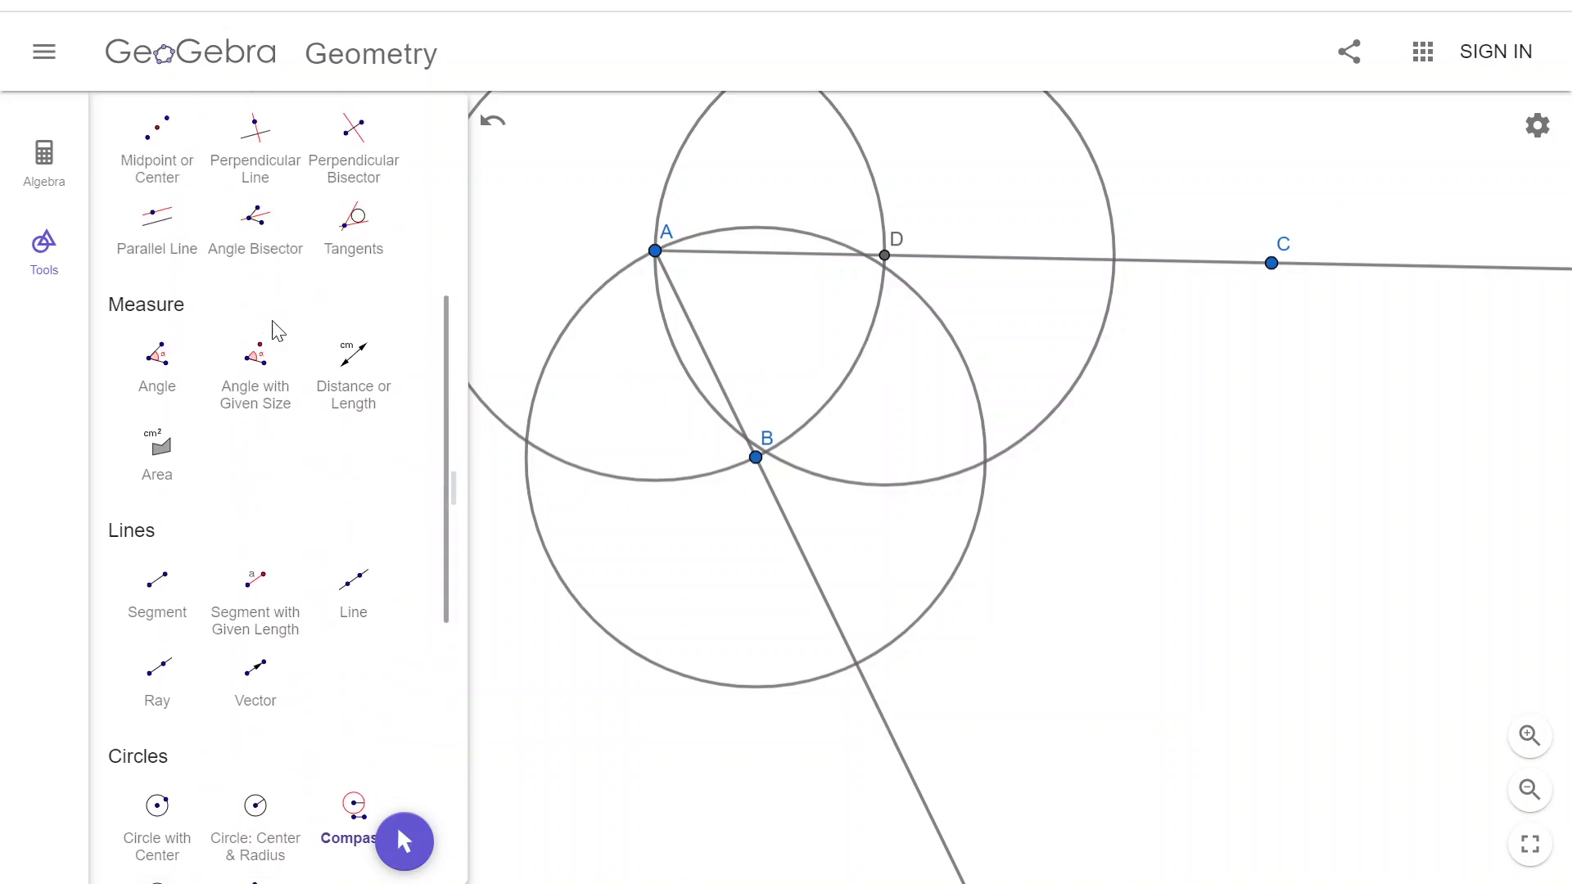
scroll(223, 324, up, 2)
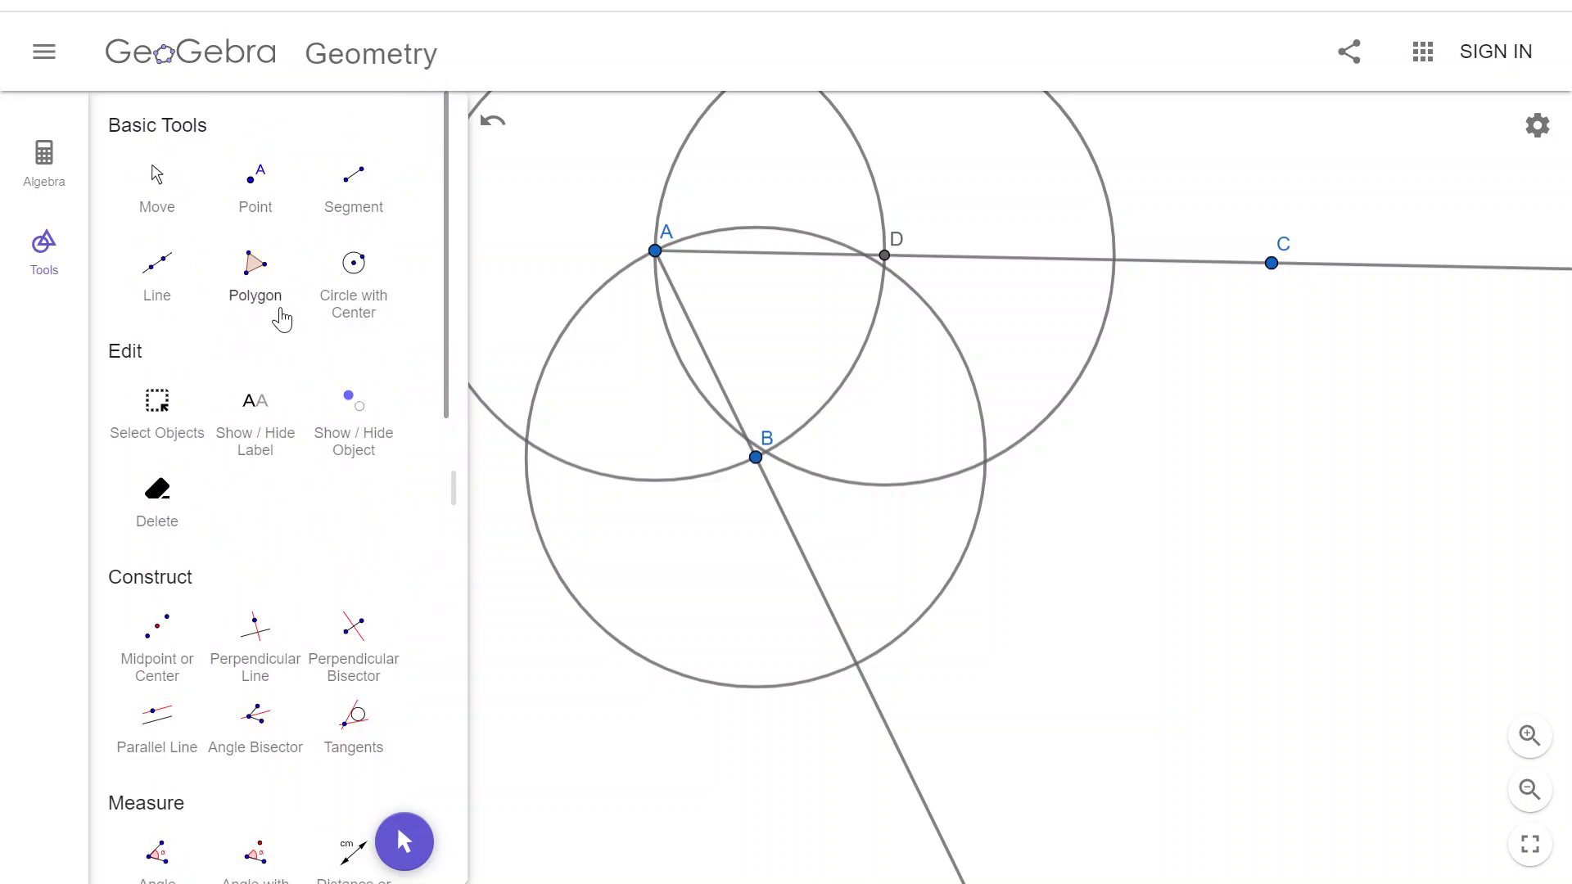
click(249, 187)
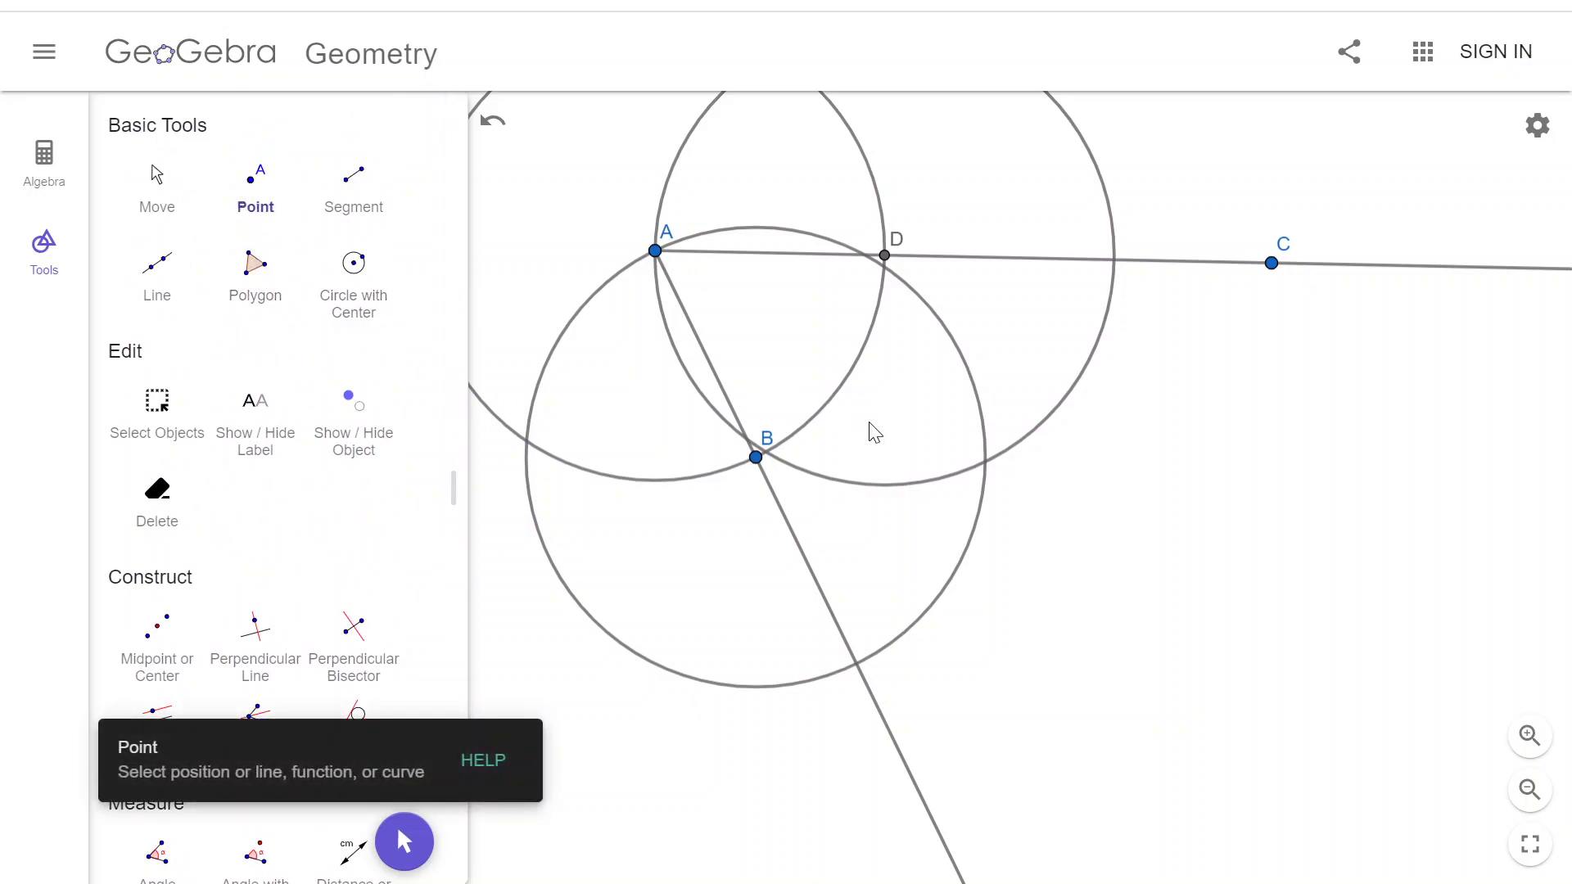
click(985, 463)
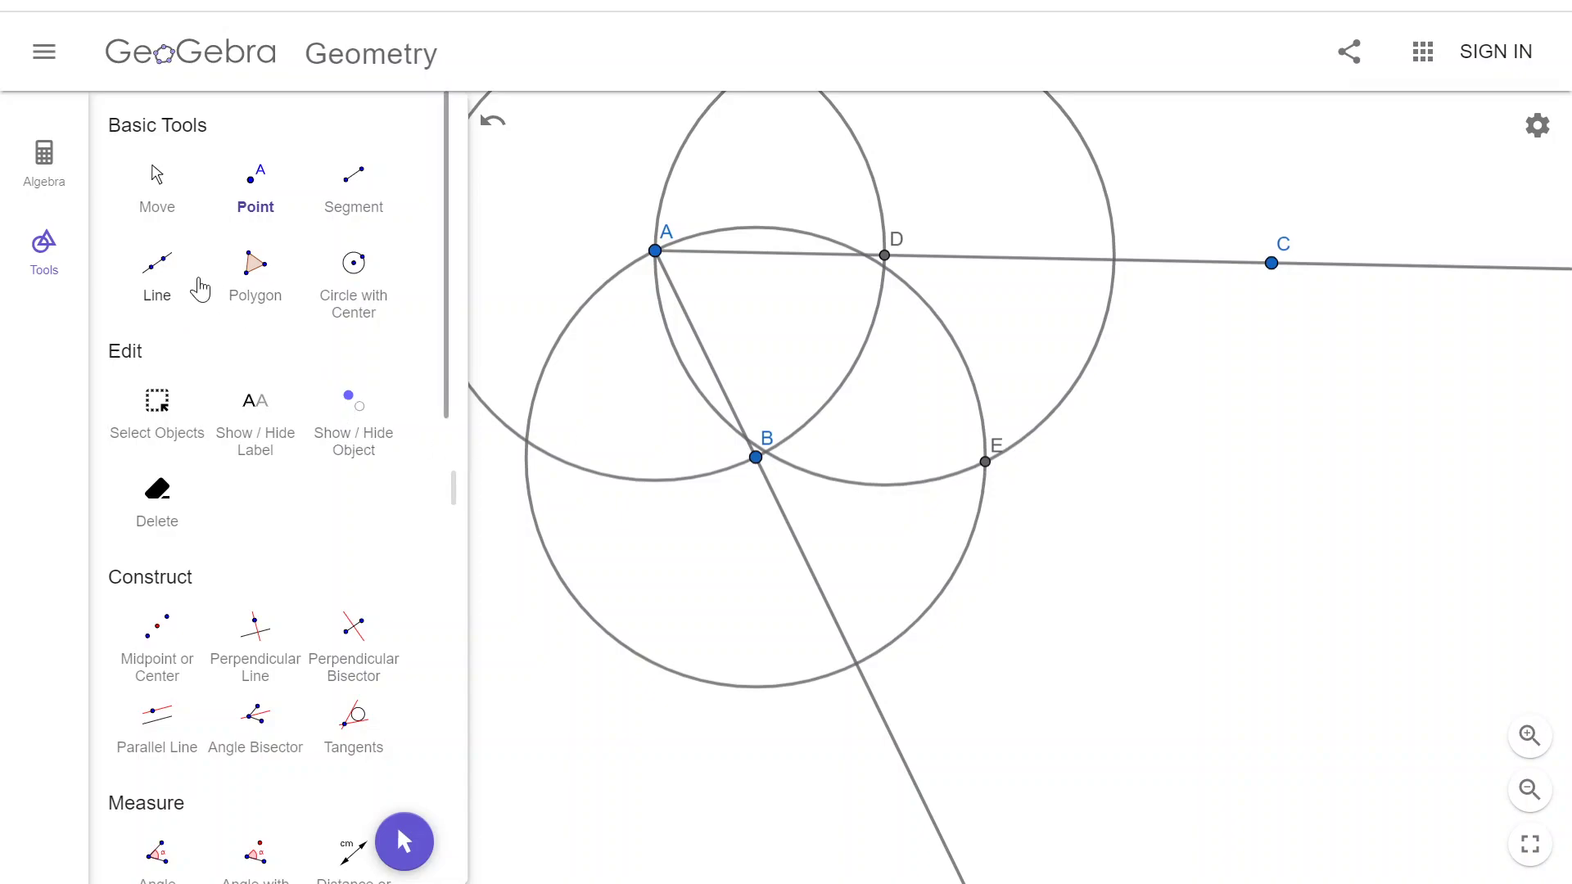
Draw line AE from point A through point E.
click(149, 275)
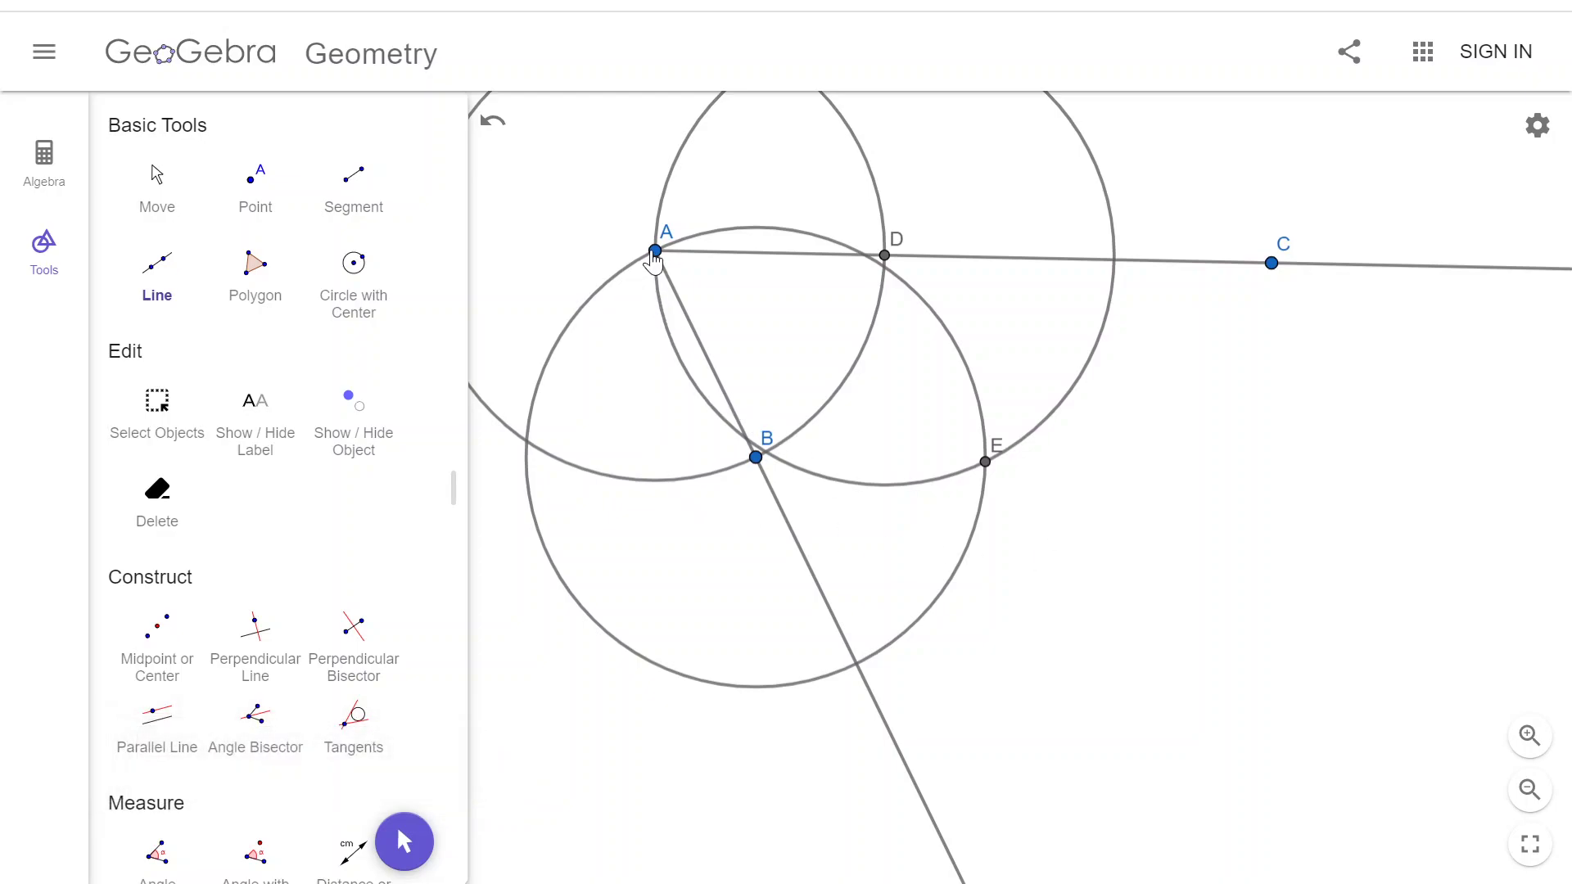
click(655, 251)
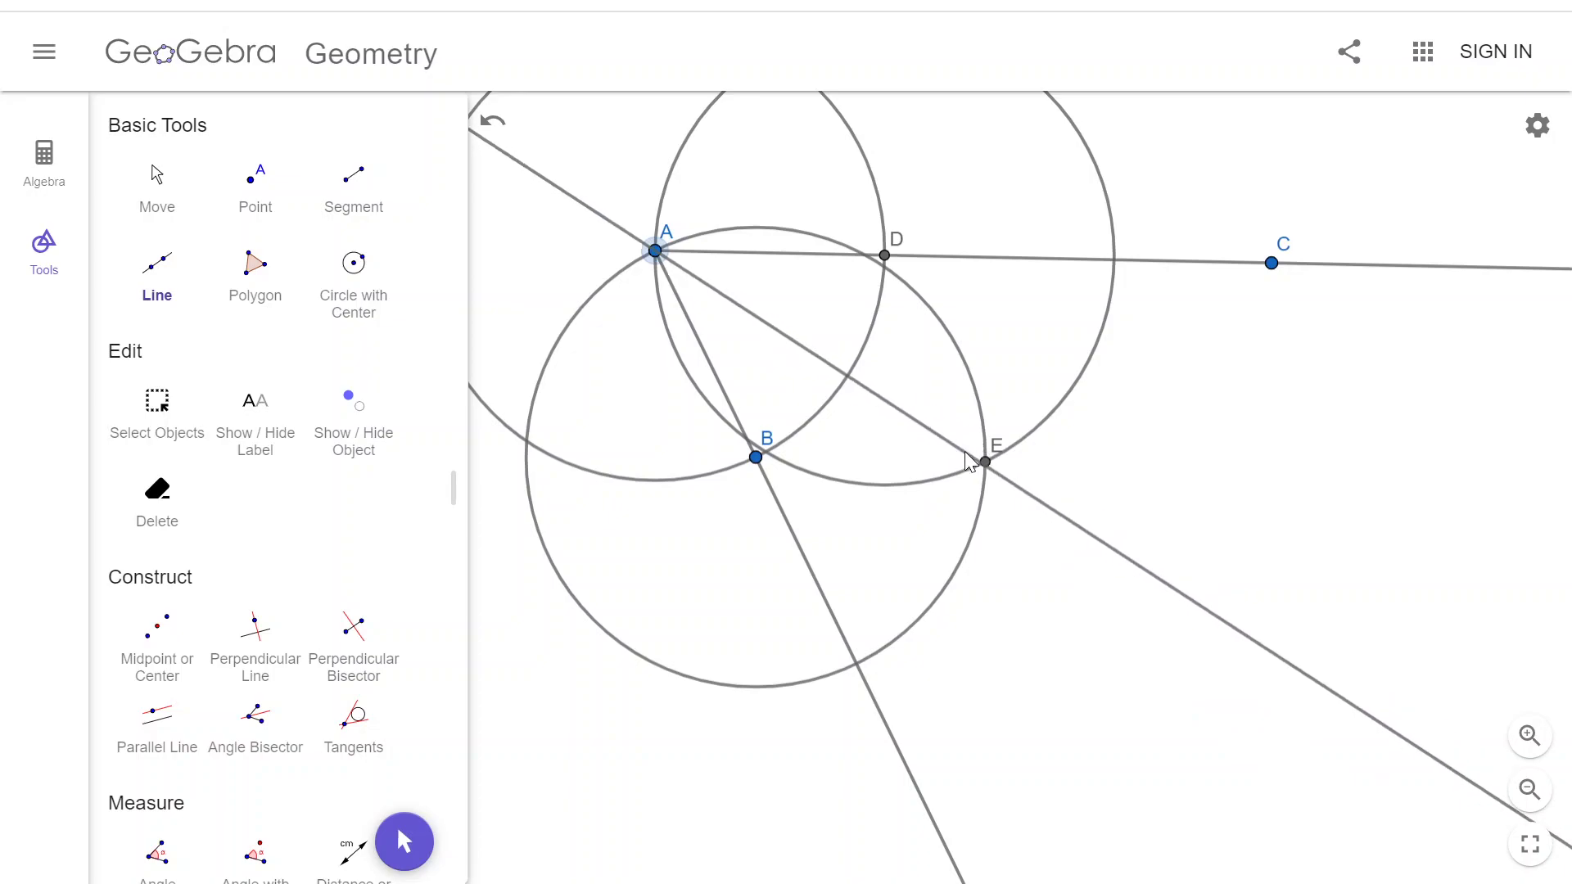
click(985, 463)
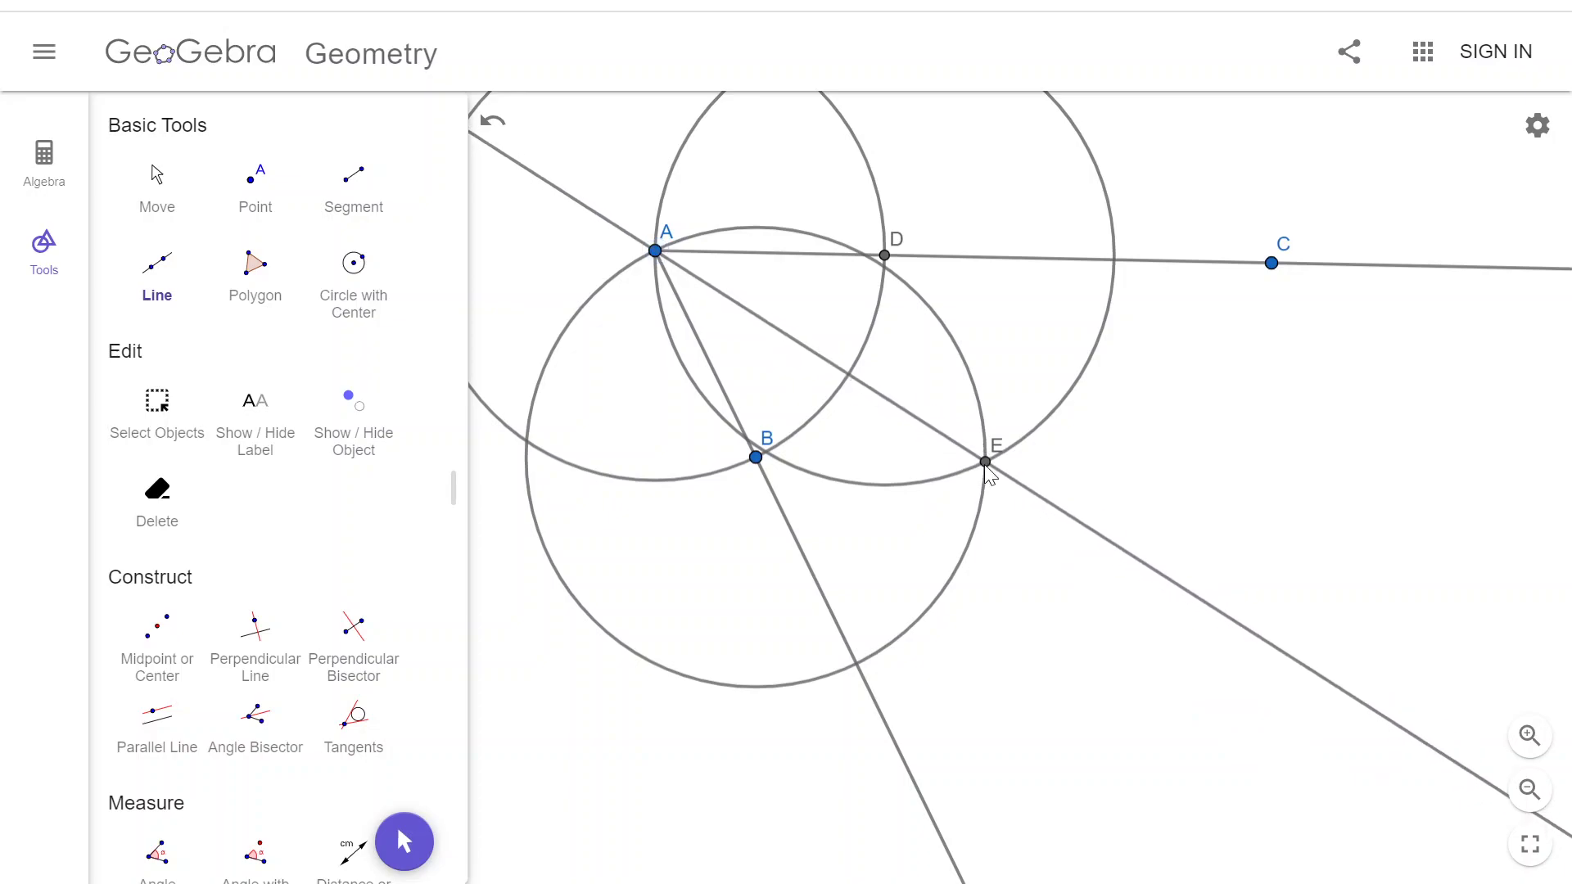